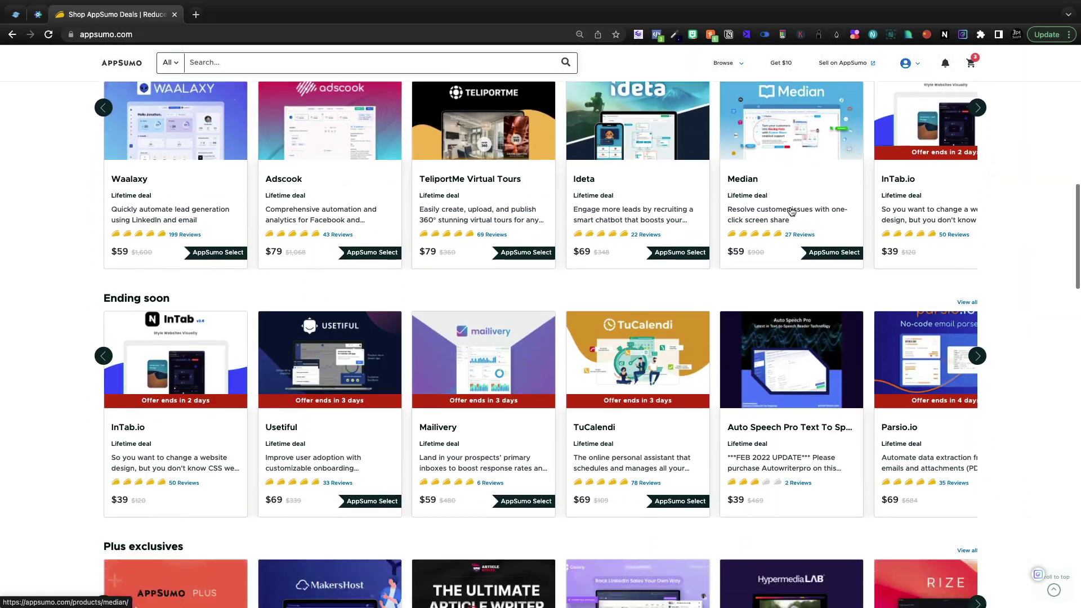
Scroll the AppSumo listings and open the InTab.io lifetime deal page.
{"action": "scroll", "coordinate": [792, 212], "scroll_direction": "down", "scroll_amount": 8}
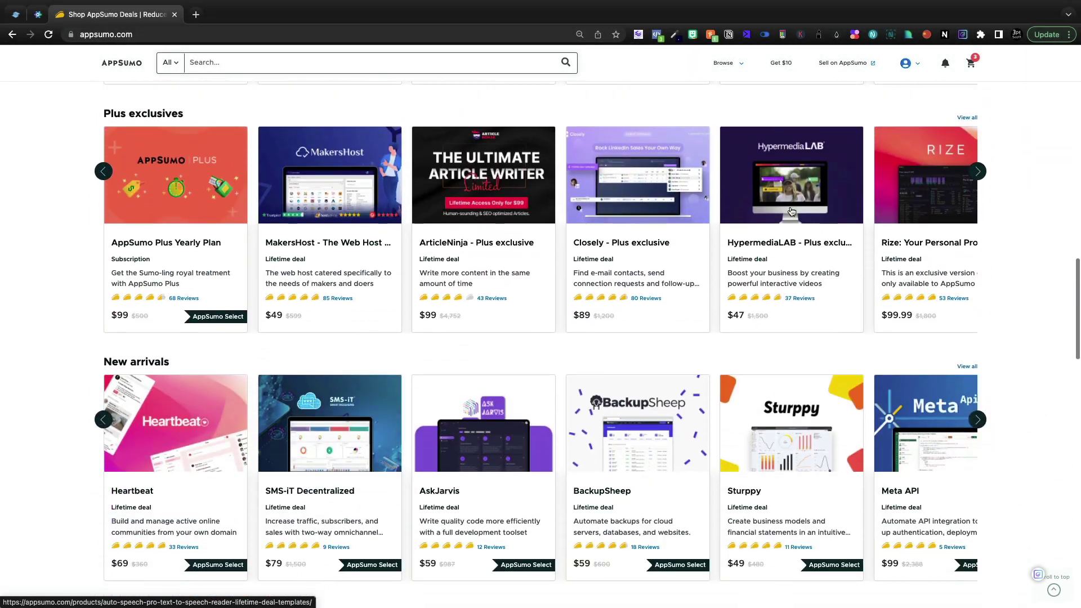
{"action": "scroll", "coordinate": [792, 211], "scroll_direction": "down", "scroll_amount": 1}
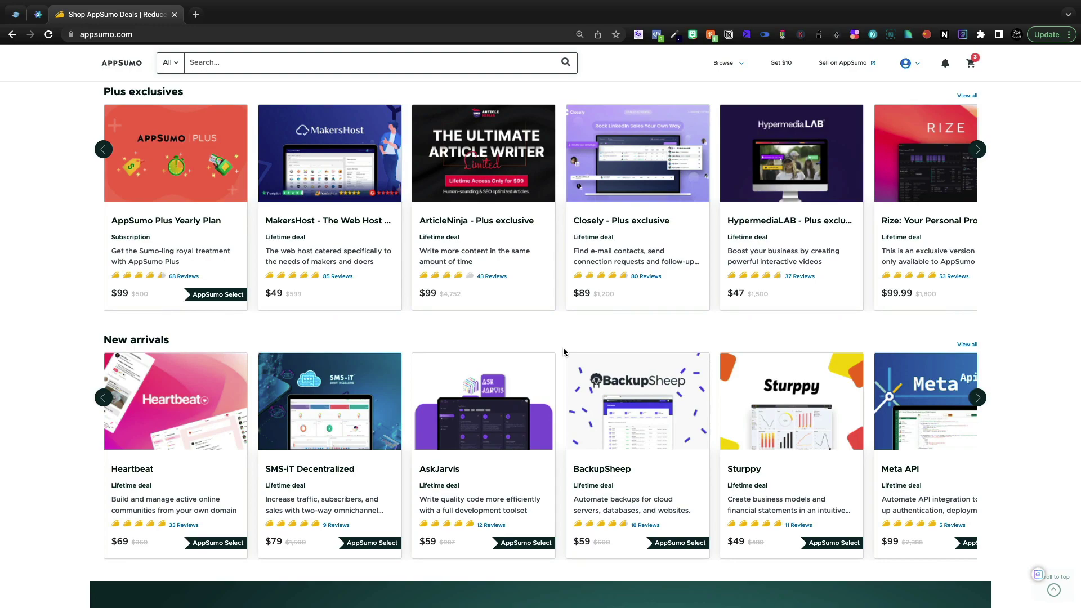
{"action": "scroll", "coordinate": [563, 350], "scroll_direction": "up", "scroll_amount": 8}
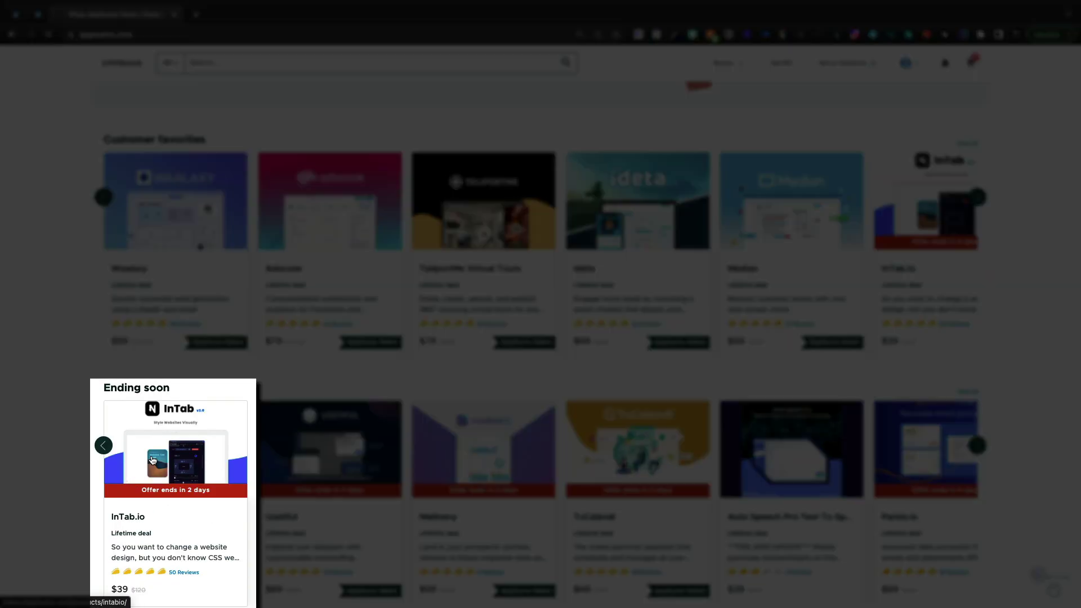
{"action": "left_click", "coordinate": [175, 445]}
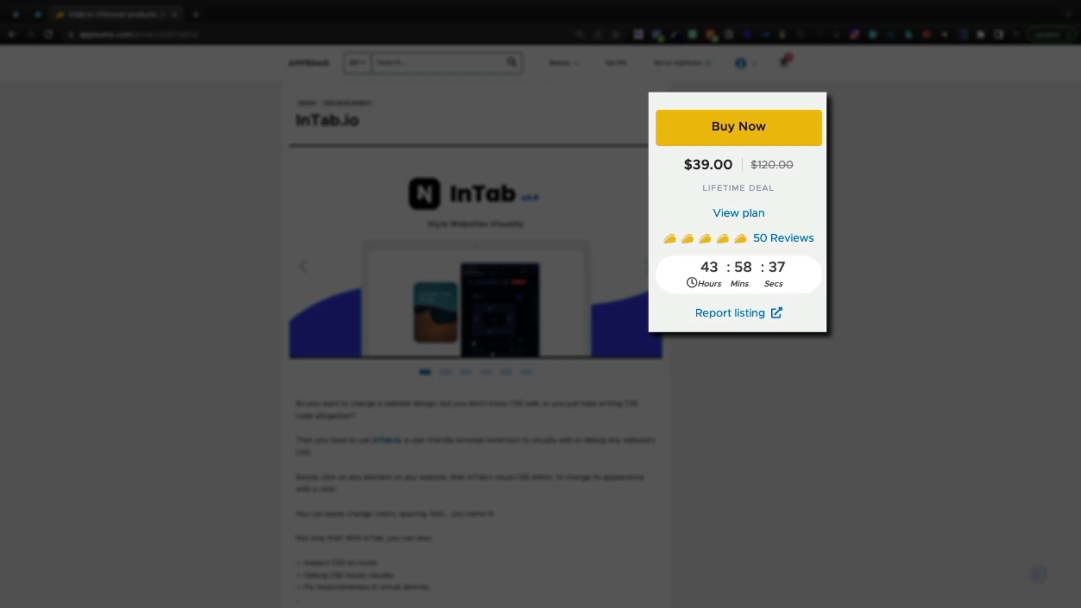
Read through the deal's description, $39 lifetime plan and 50 reviews, then return to the top.
{"action": "scroll", "coordinate": [735, 259], "scroll_direction": "down", "scroll_amount": 3}
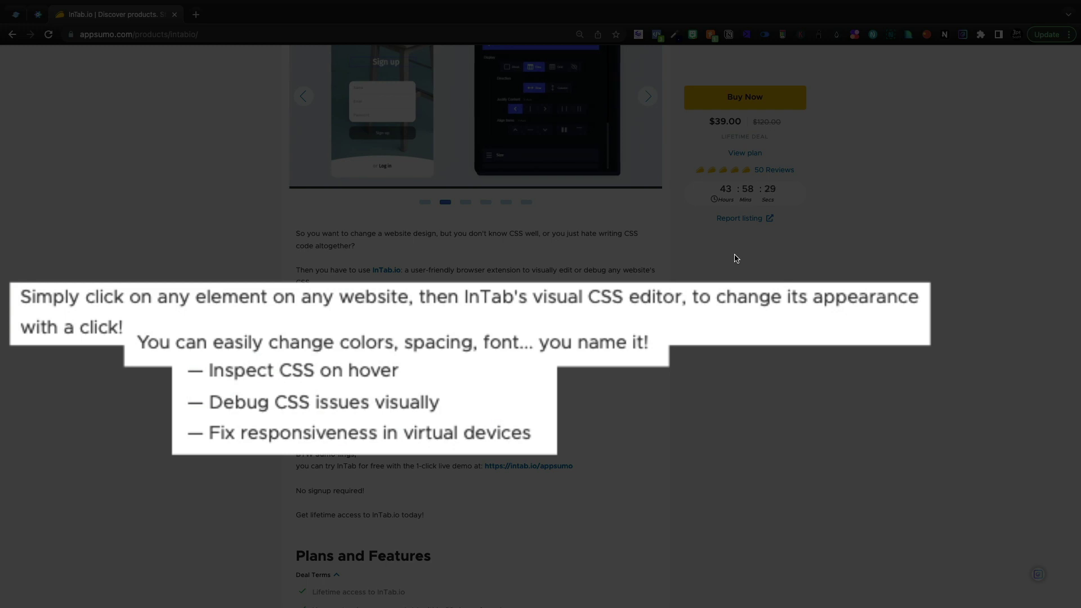
{"action": "scroll", "coordinate": [734, 255], "scroll_direction": "down", "scroll_amount": 8}
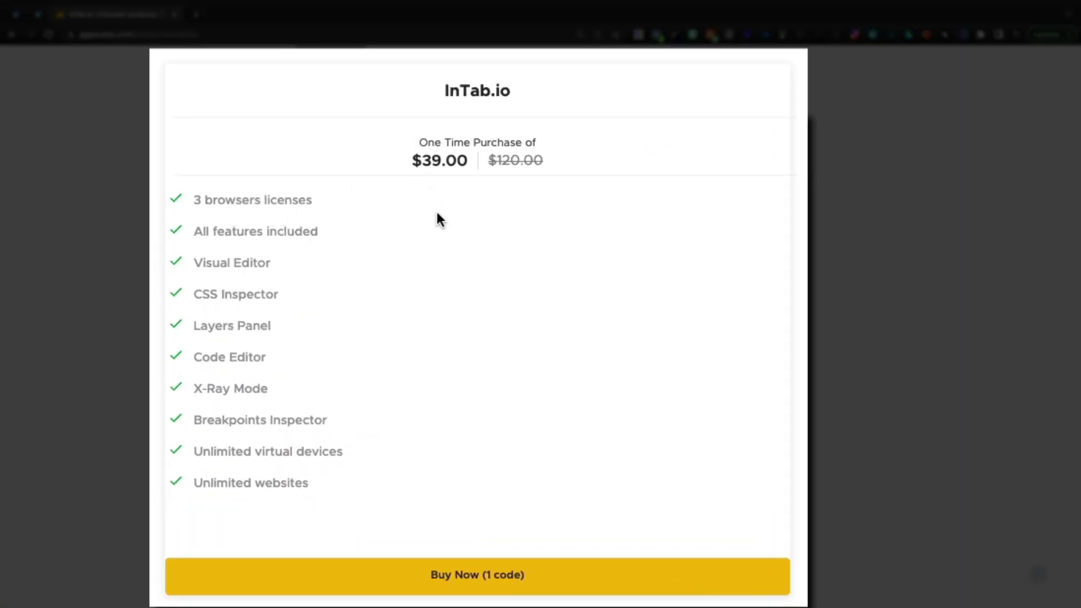
{"action": "scroll", "coordinate": [455, 327], "scroll_direction": "down", "scroll_amount": 6}
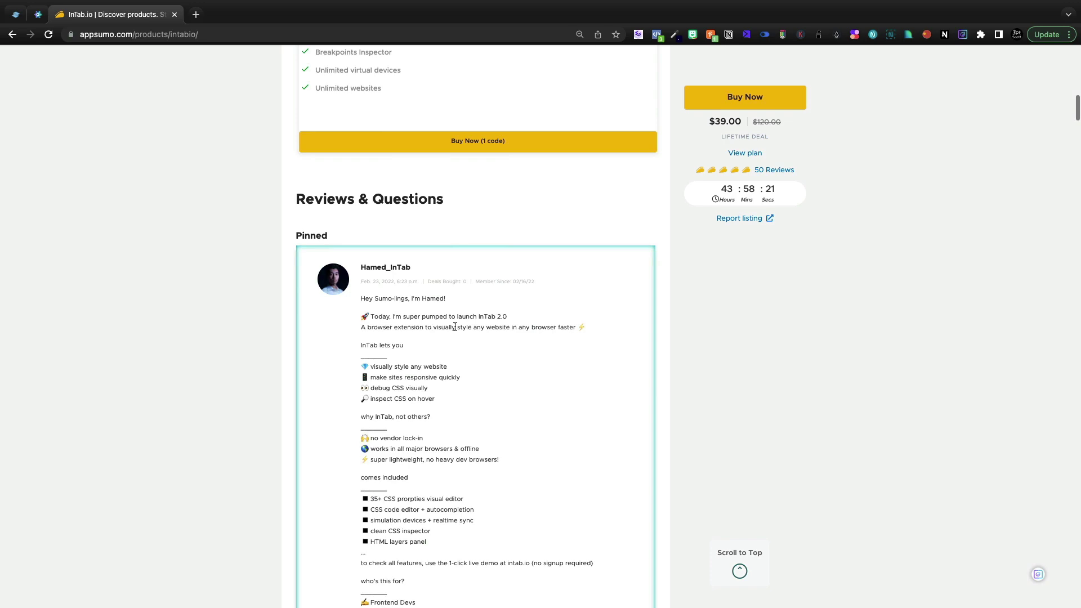
{"action": "scroll", "coordinate": [454, 327], "scroll_direction": "down", "scroll_amount": 4}
{"action": "scroll", "coordinate": [442, 402], "scroll_direction": "down", "scroll_amount": 12}
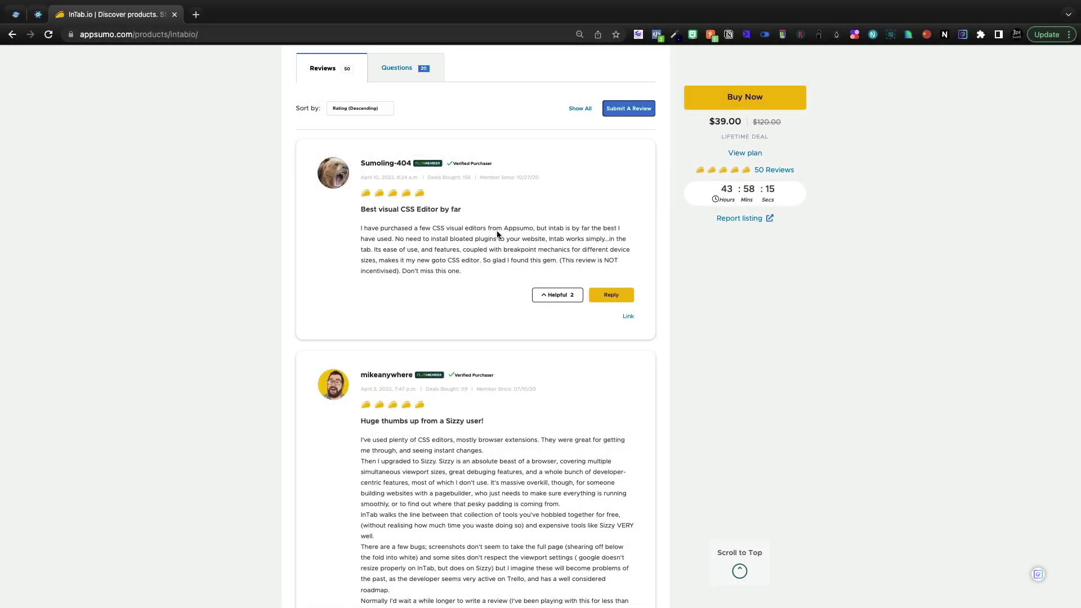
{"action": "scroll", "coordinate": [497, 231], "scroll_direction": "up", "scroll_amount": 20}
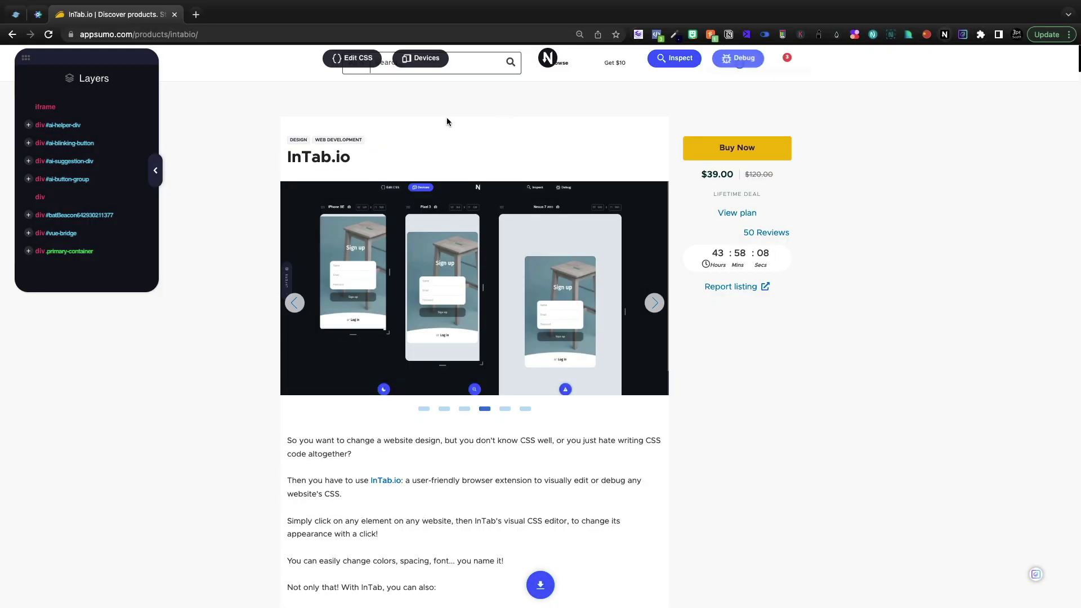
Show the page in landscape device previews, hiding the tablet and laptop frames.
{"action": "left_click", "coordinate": [345, 60]}
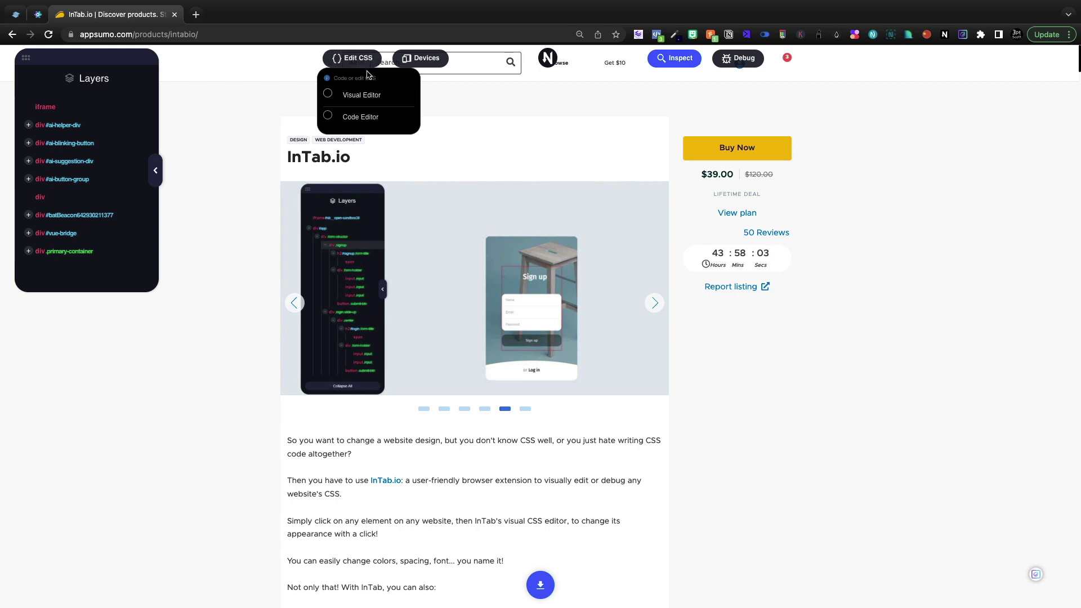
{"action": "left_click", "coordinate": [430, 57]}
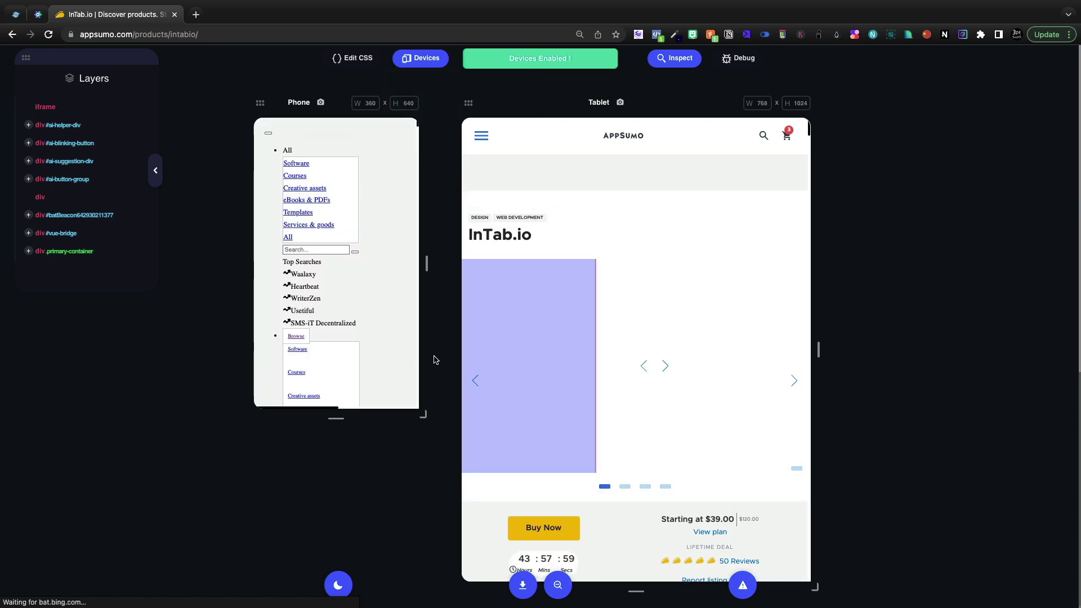
{"action": "left_click", "coordinate": [427, 59]}
{"action": "left_click", "coordinate": [486, 105]}
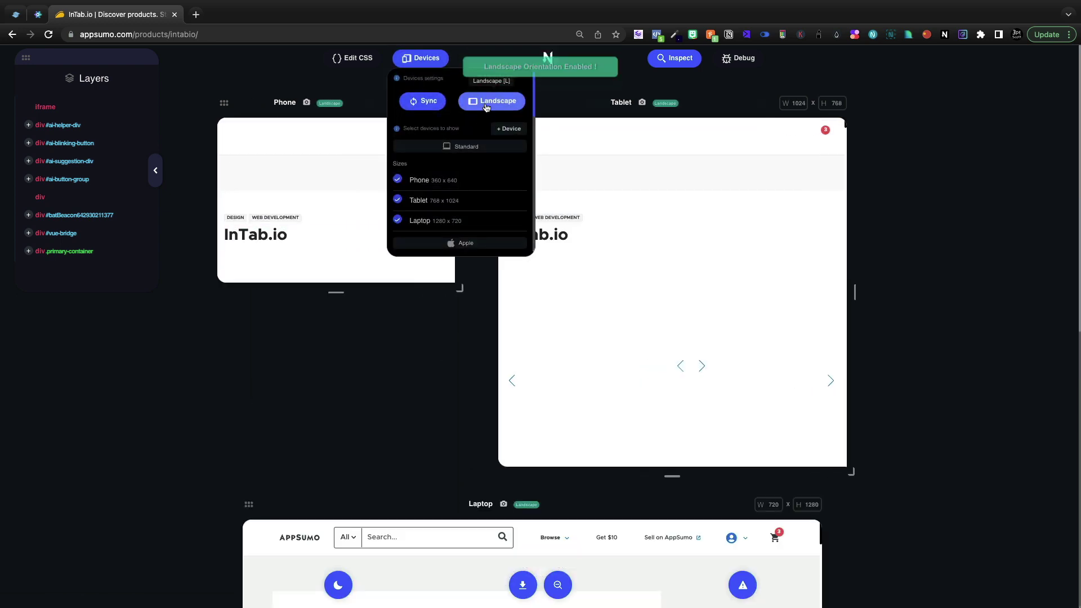
{"action": "left_click", "coordinate": [438, 62]}
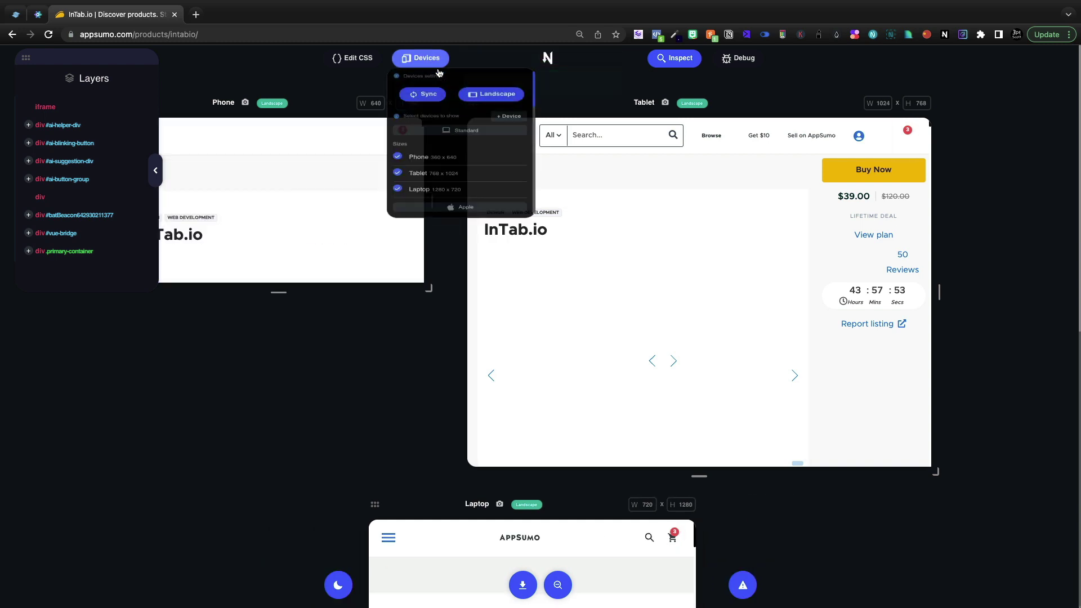
{"action": "left_click", "coordinate": [397, 200]}
{"action": "left_click", "coordinate": [397, 220]}
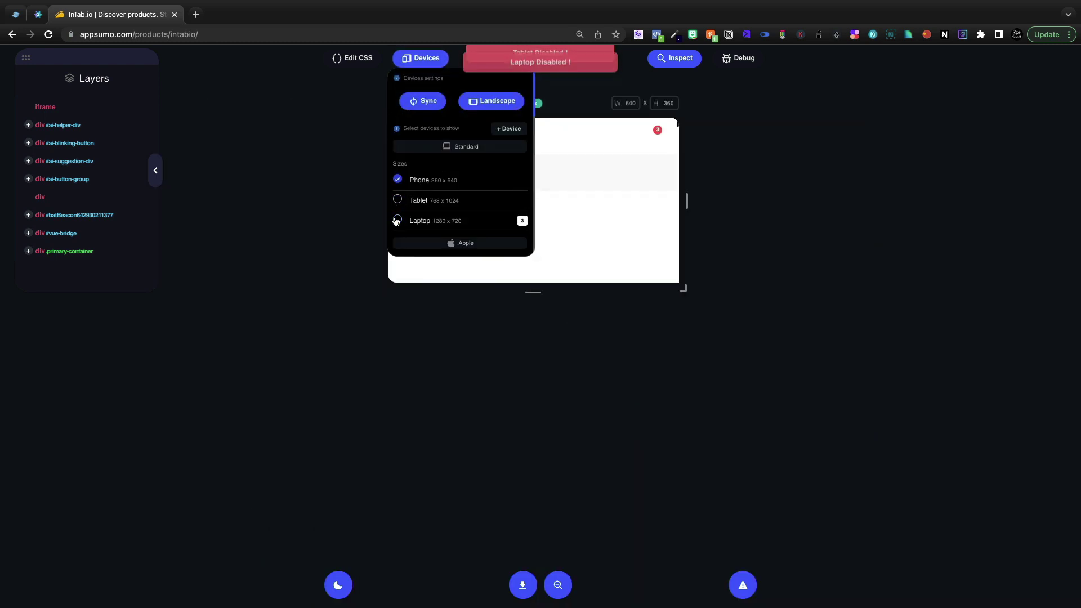
Return the phone preview to portrait, then disable device previews to restore full width.
{"action": "left_click", "coordinate": [420, 58]}
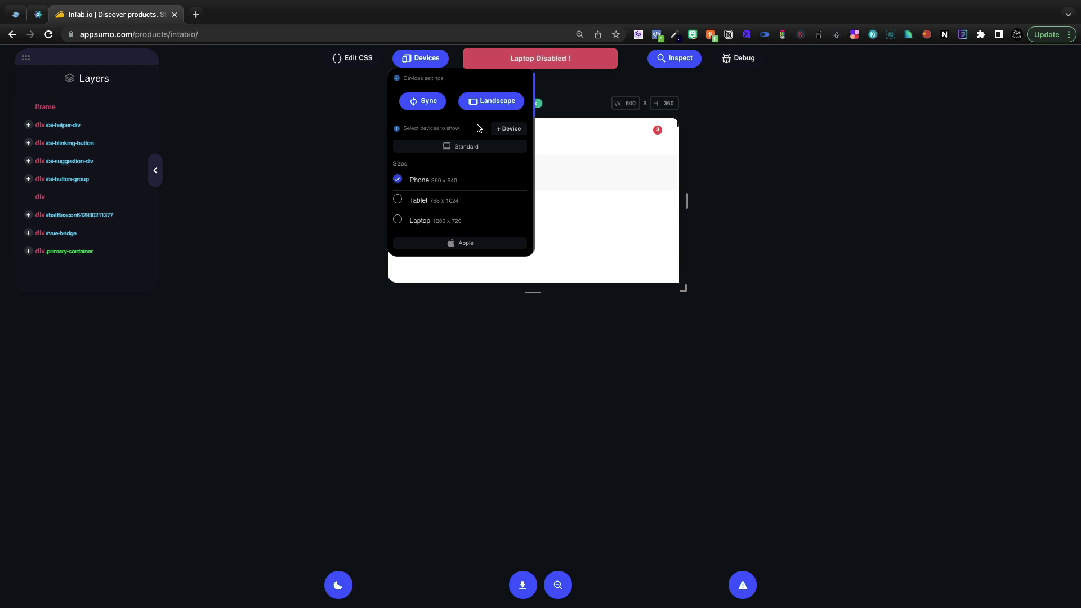
{"action": "left_click", "coordinate": [491, 99]}
{"action": "scroll", "coordinate": [555, 356], "scroll_direction": "down", "scroll_amount": 6}
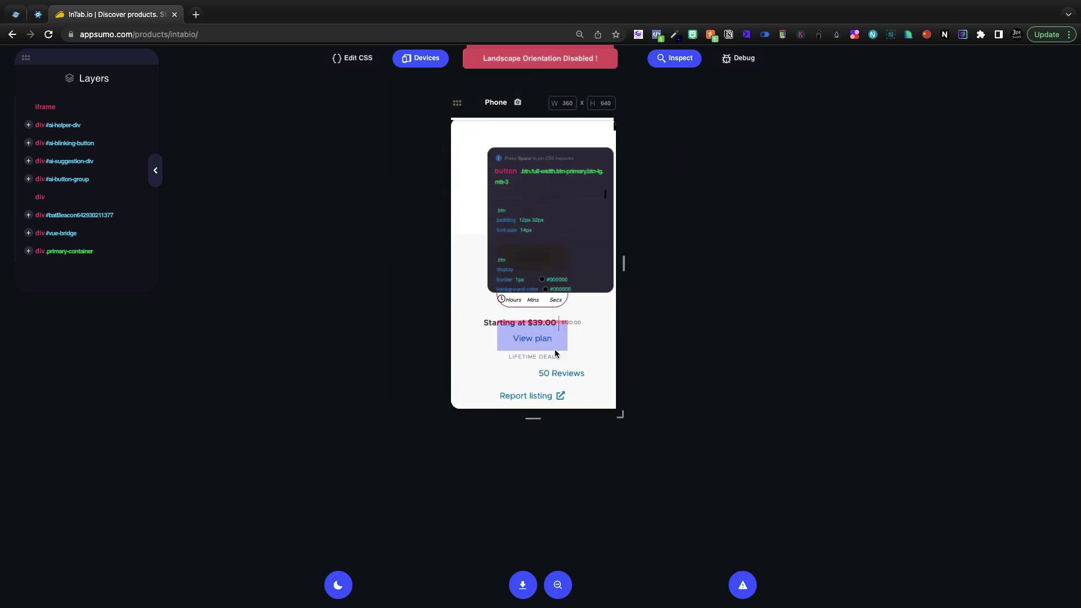
{"action": "scroll", "coordinate": [538, 363], "scroll_direction": "down", "scroll_amount": 5}
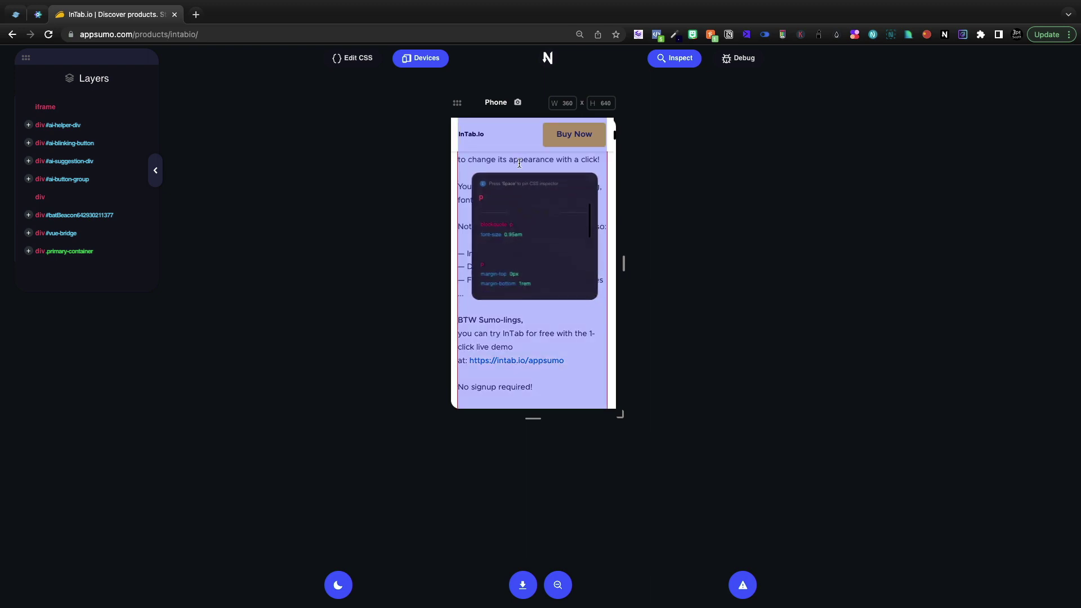
{"action": "left_click", "coordinate": [426, 61]}
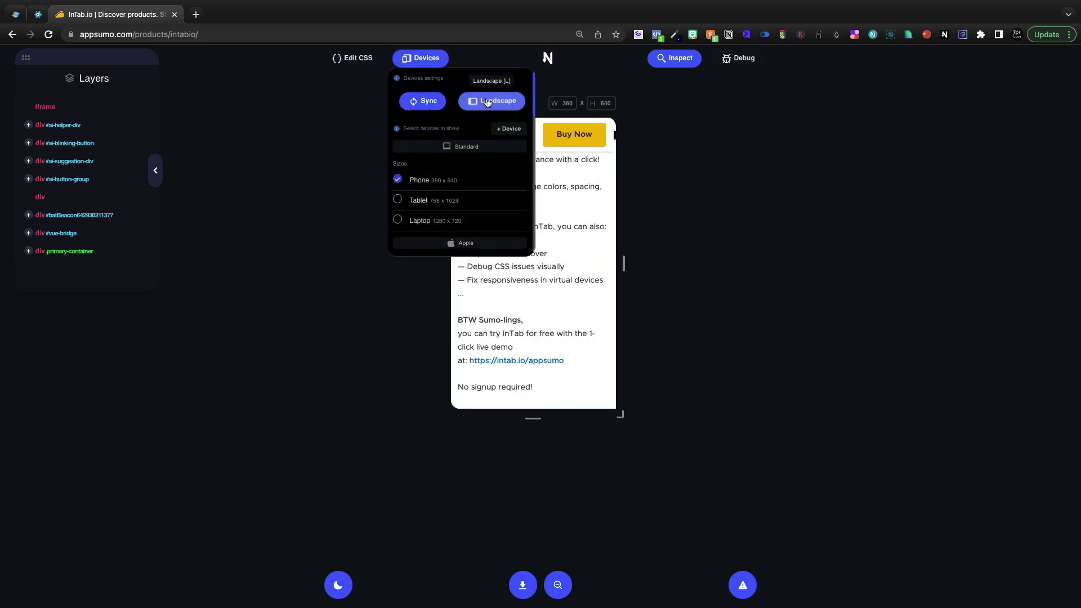
{"action": "left_click", "coordinate": [421, 58]}
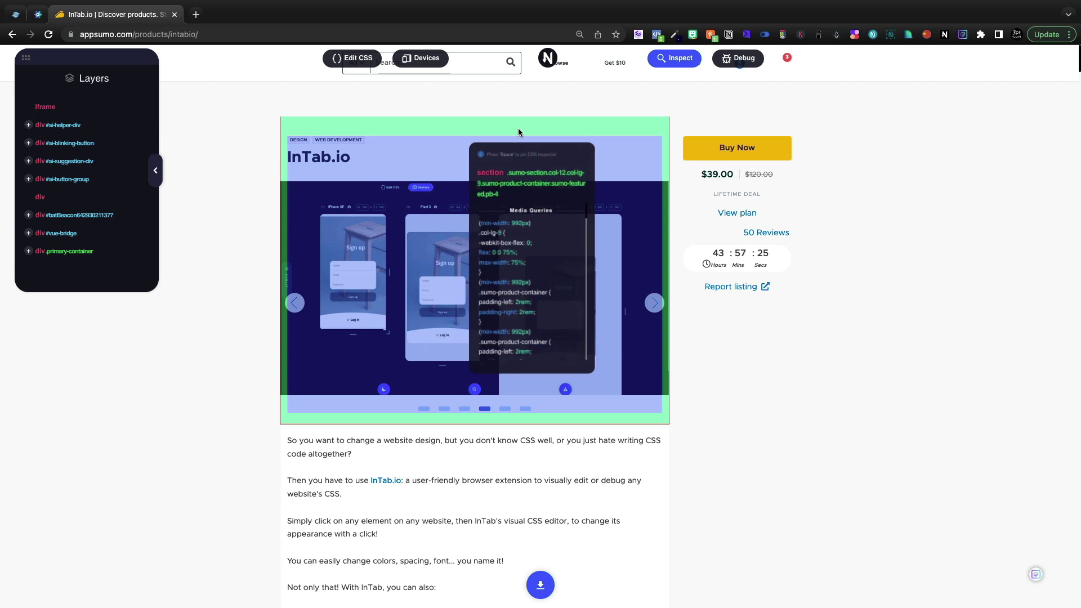
Turn off outline, selector, content, padding and margin highlighting for inspection.
{"action": "mouse_move", "coordinate": [670, 54]}
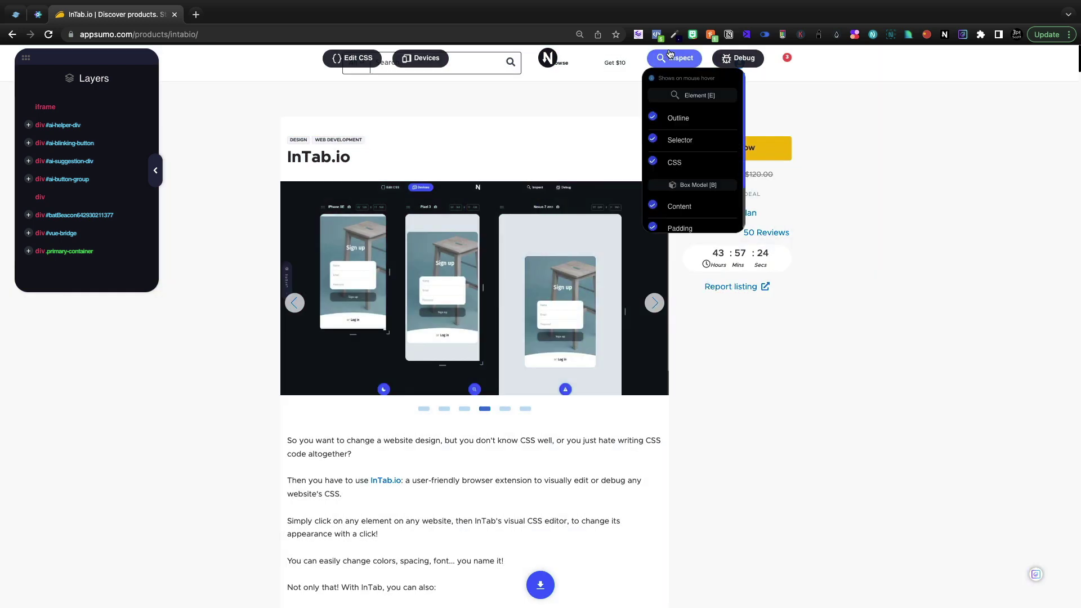
{"action": "left_click", "coordinate": [653, 116]}
{"action": "left_click", "coordinate": [654, 139]}
{"action": "scroll", "coordinate": [654, 140], "scroll_direction": "down", "scroll_amount": 2}
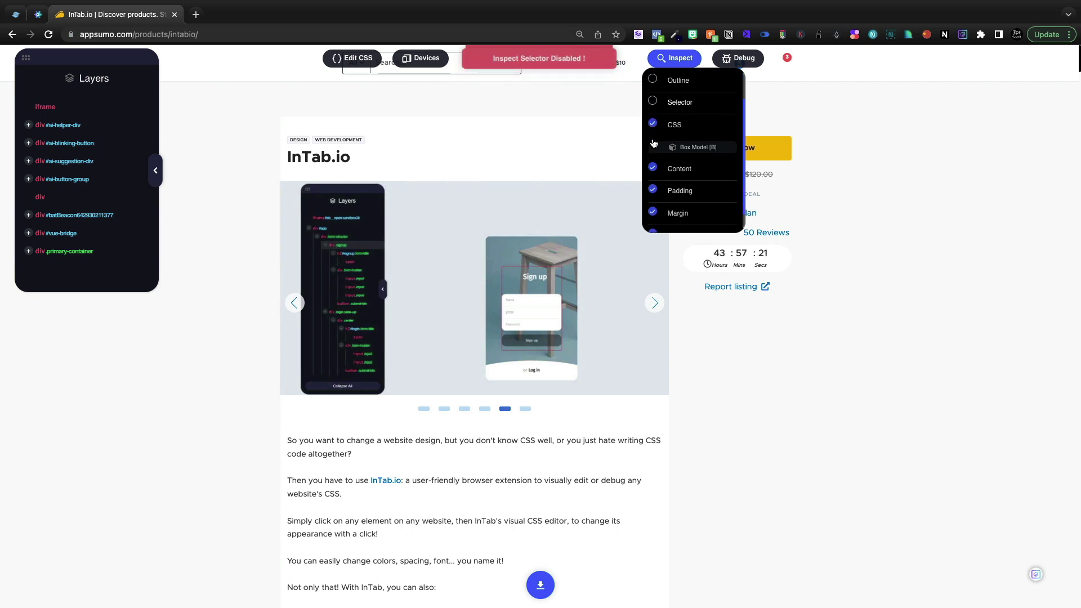
{"action": "left_click", "coordinate": [653, 148]}
{"action": "left_click", "coordinate": [653, 171]}
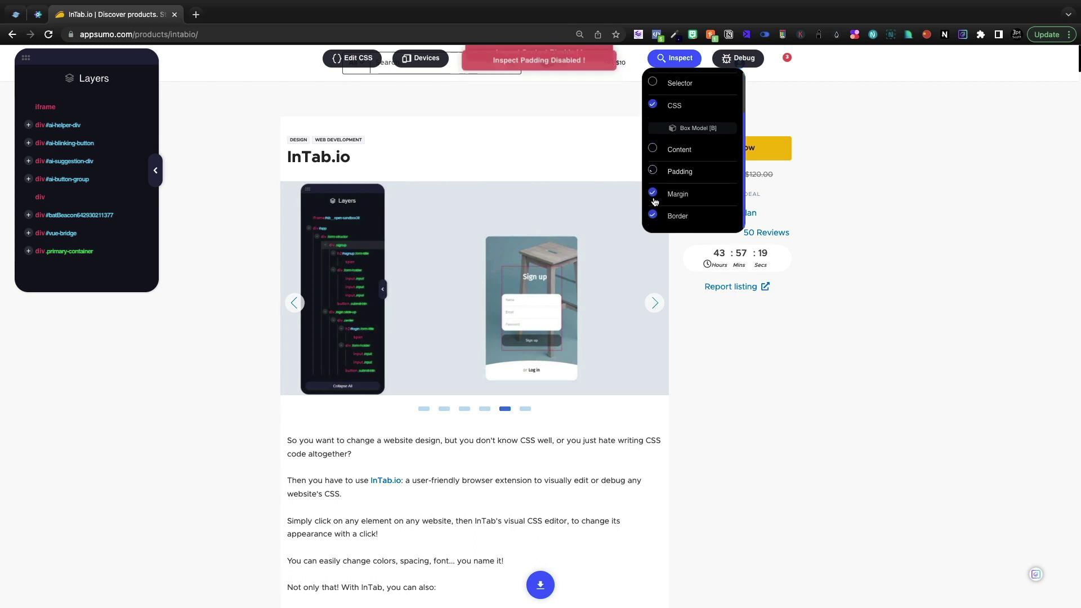
{"action": "left_click", "coordinate": [653, 194]}
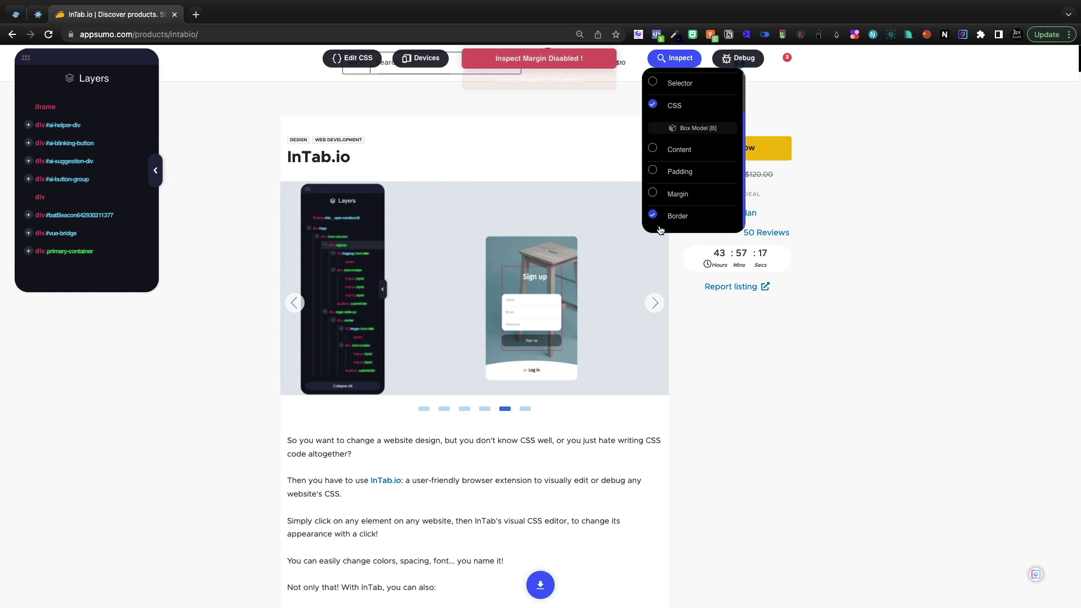
Toggle padding highlighting on and off again, and switch off border highlighting.
{"action": "mouse_move", "coordinate": [742, 147]}
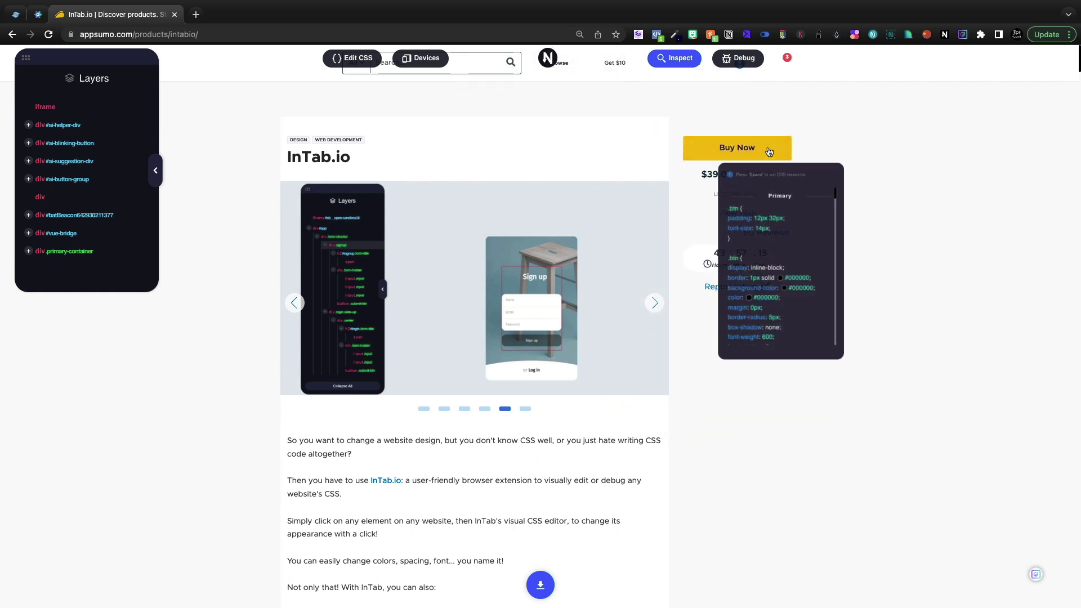
{"action": "left_click", "coordinate": [675, 58]}
{"action": "left_click", "coordinate": [653, 171]}
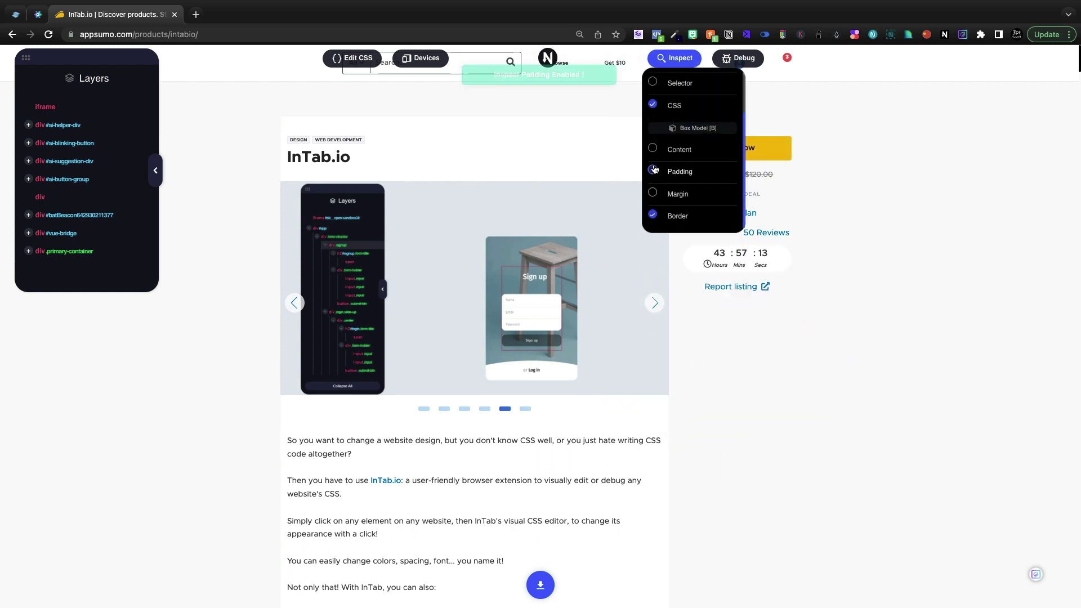
{"action": "mouse_move", "coordinate": [779, 149]}
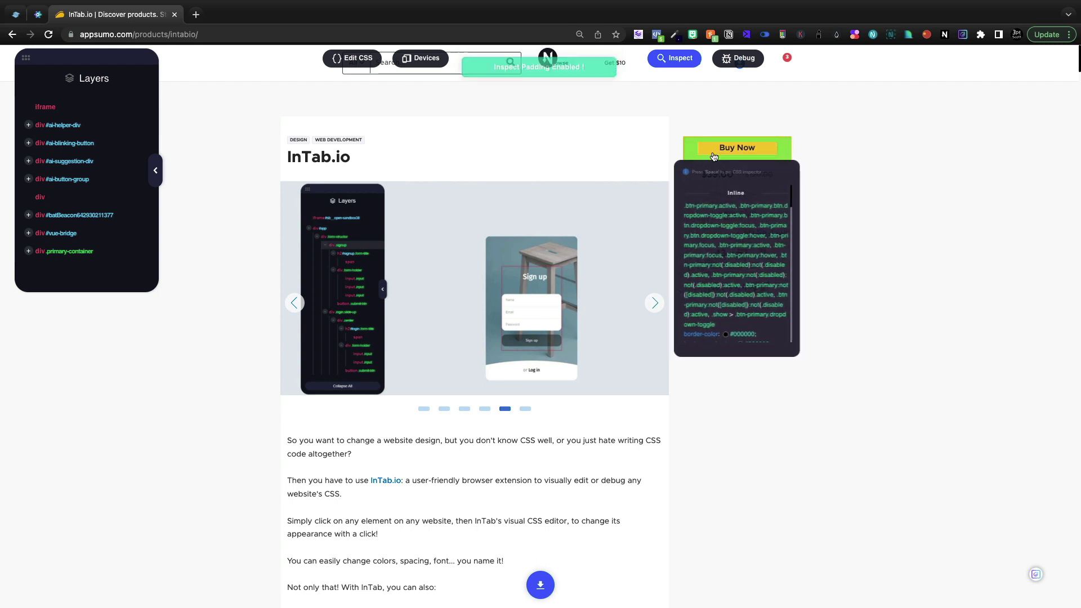
{"action": "left_click", "coordinate": [661, 55]}
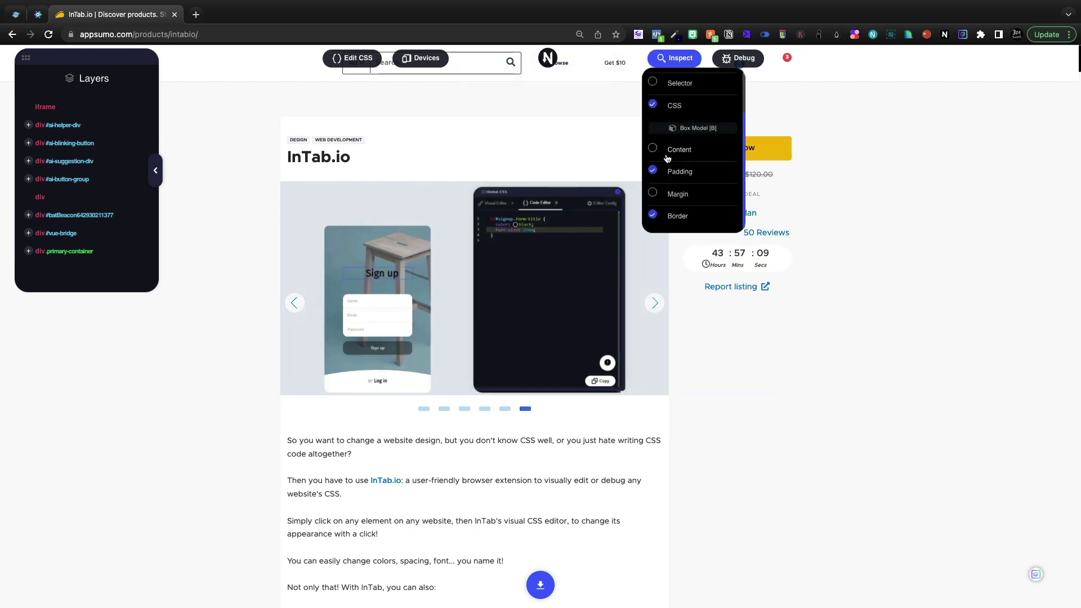
{"action": "left_click", "coordinate": [653, 171]}
{"action": "left_click", "coordinate": [652, 215]}
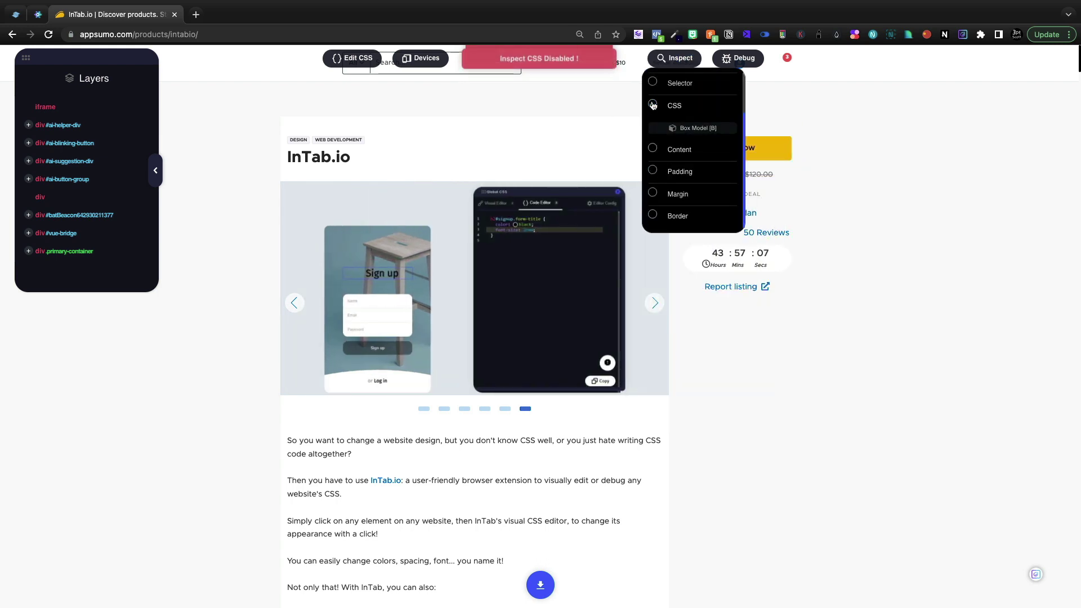
{"action": "left_click", "coordinate": [676, 58]}
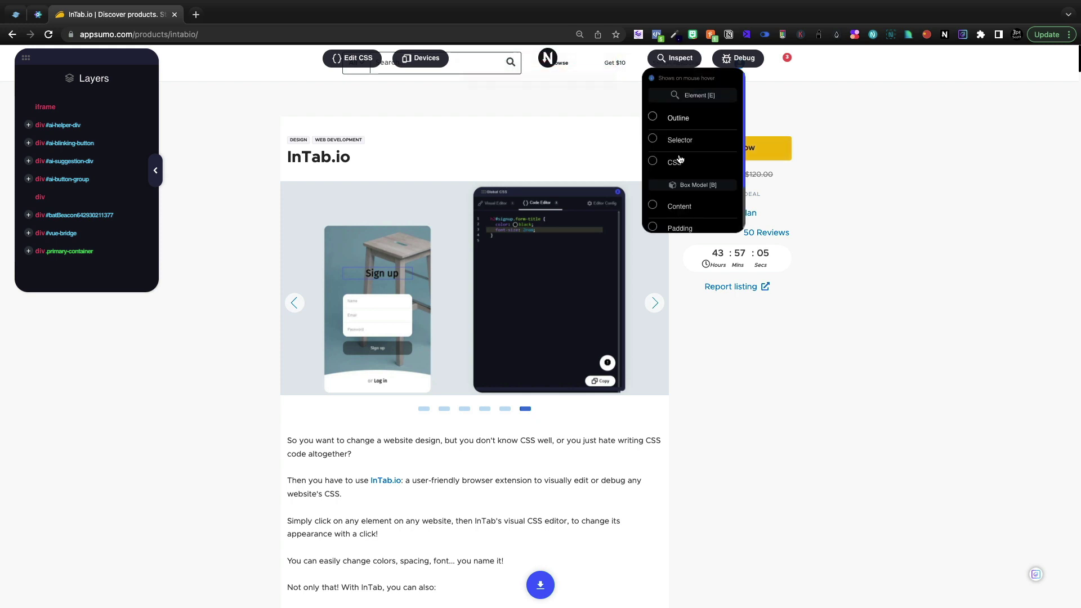
Turn on the X-Ray layout overlays and breakpoint guide lines to view them on the page.
{"action": "left_click", "coordinate": [741, 58]}
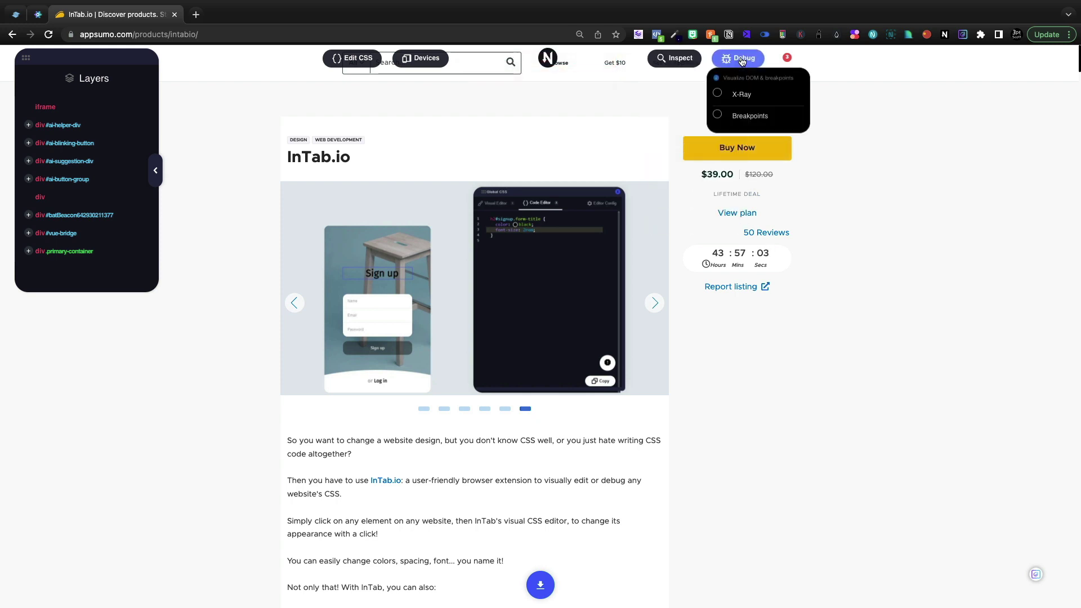
{"action": "left_click", "coordinate": [717, 94]}
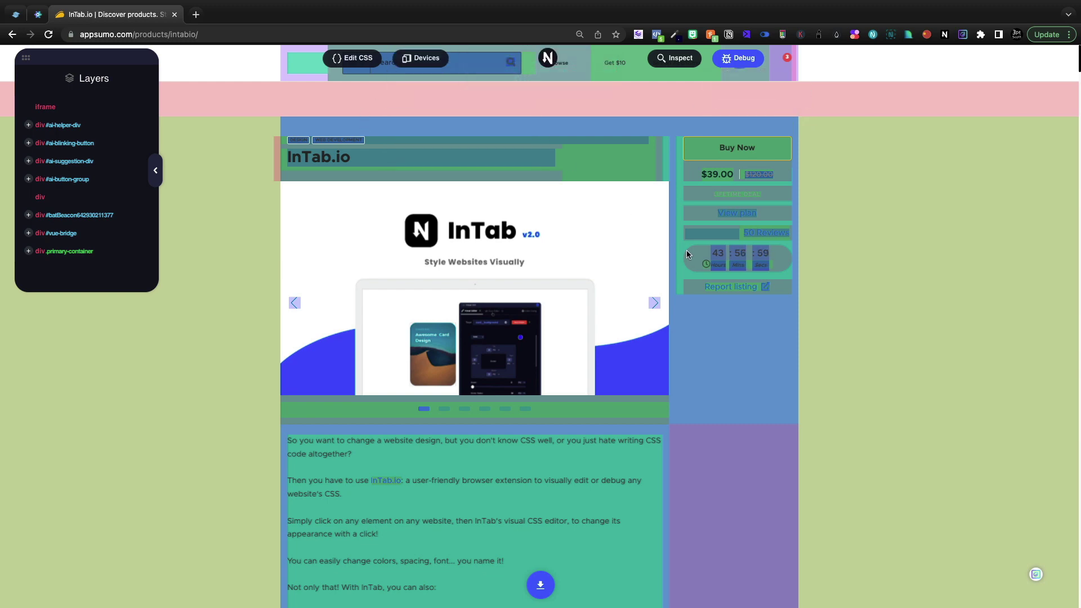
{"action": "scroll", "coordinate": [686, 252], "scroll_direction": "down", "scroll_amount": 20}
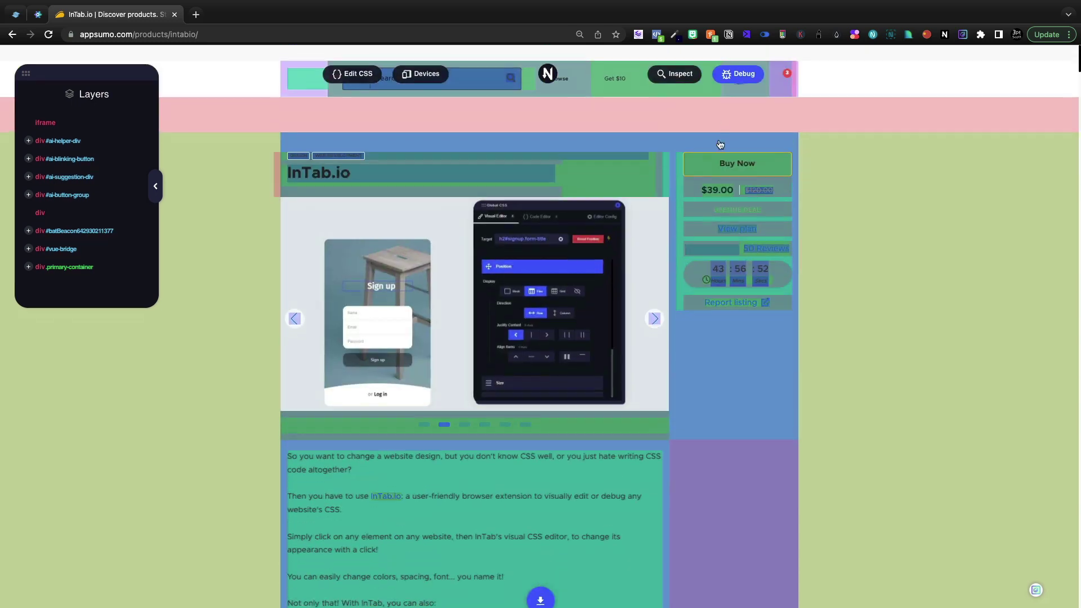
{"action": "scroll", "coordinate": [720, 144], "scroll_direction": "down", "scroll_amount": 1}
{"action": "left_click", "coordinate": [737, 58]}
{"action": "left_click", "coordinate": [717, 116]}
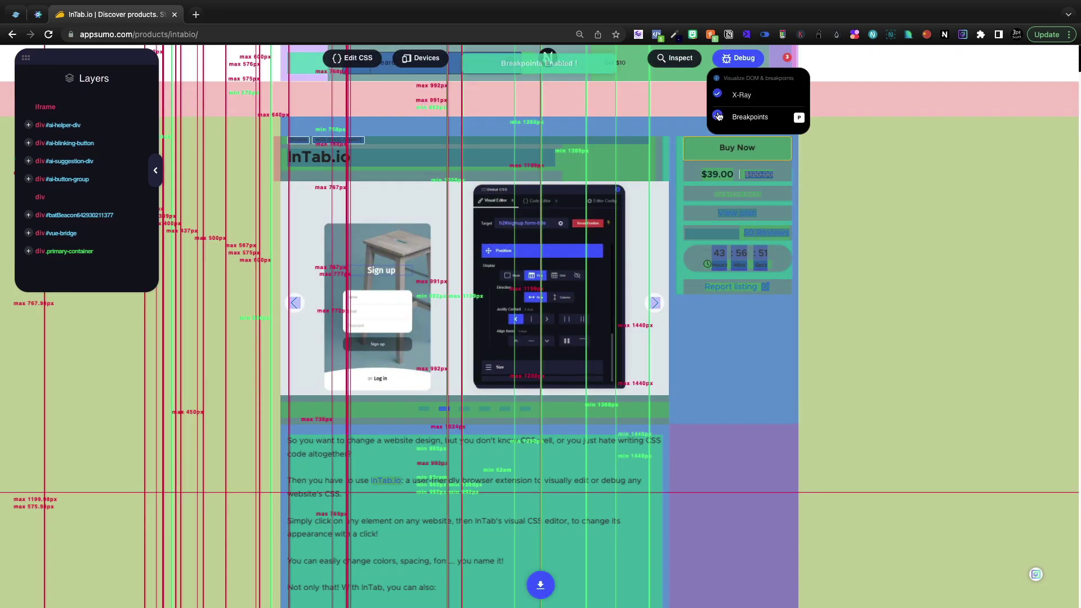
Switch the X-Ray overlays and breakpoint guide lines back off.
{"action": "left_click", "coordinate": [718, 96]}
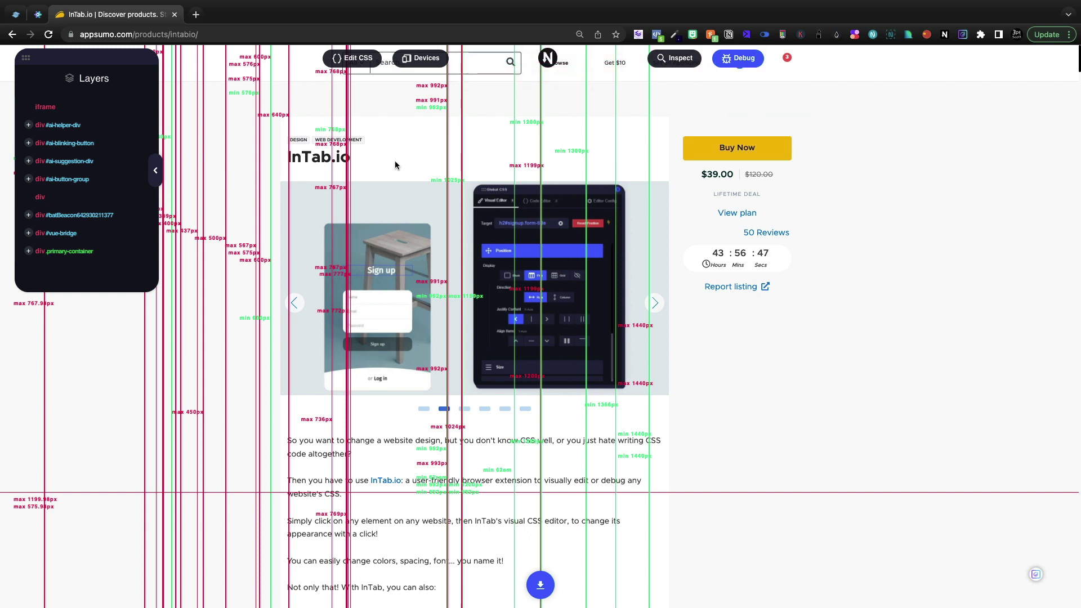
{"action": "scroll", "coordinate": [606, 166], "scroll_direction": "down", "scroll_amount": 1}
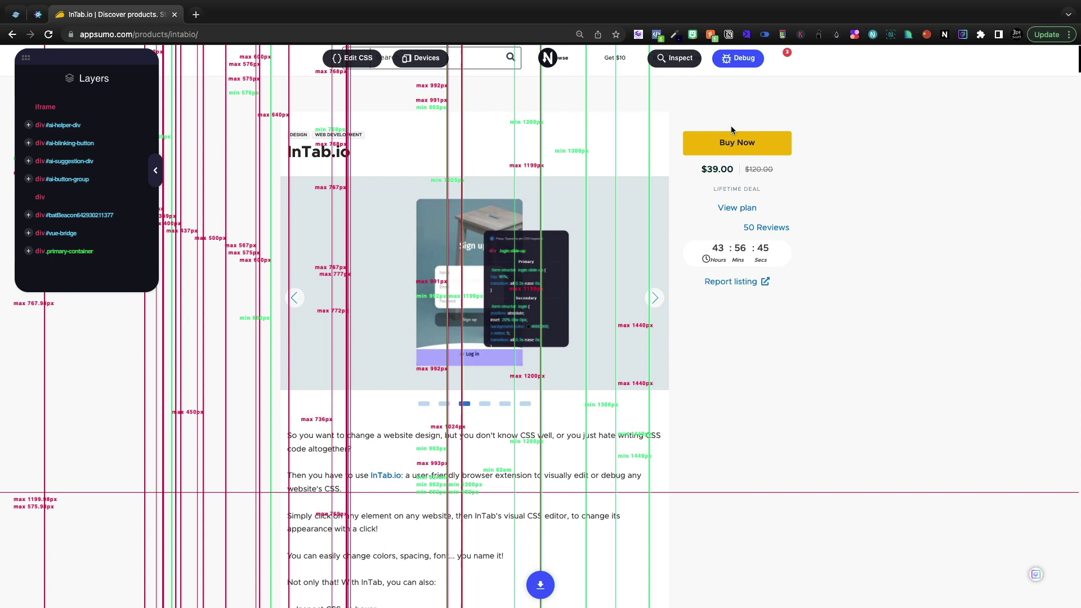
{"action": "scroll", "coordinate": [742, 99], "scroll_direction": "up", "scroll_amount": 1}
{"action": "left_click", "coordinate": [748, 62]}
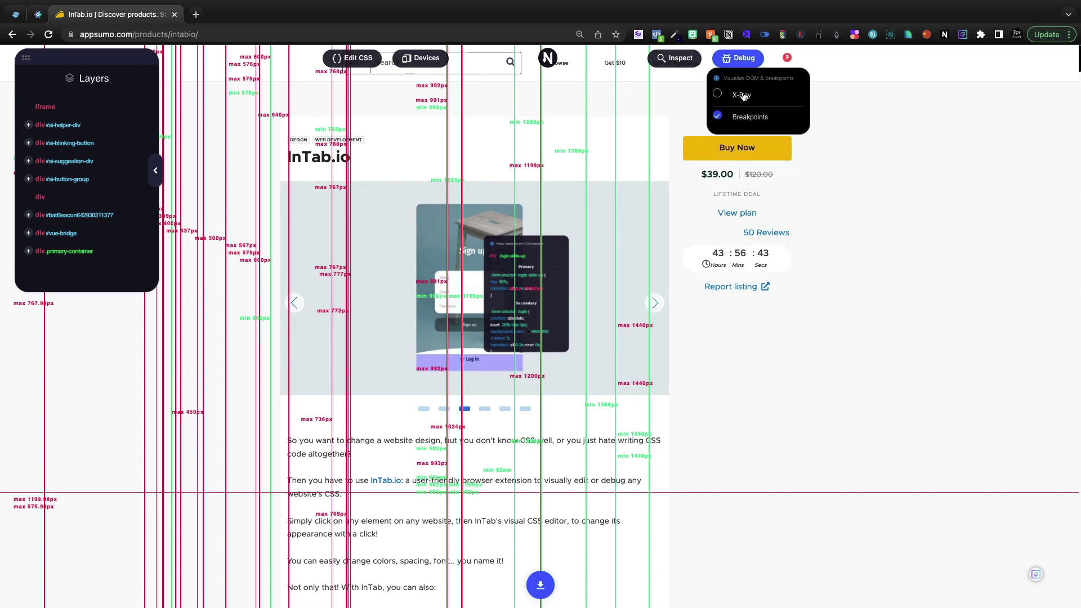
{"action": "left_click", "coordinate": [719, 117]}
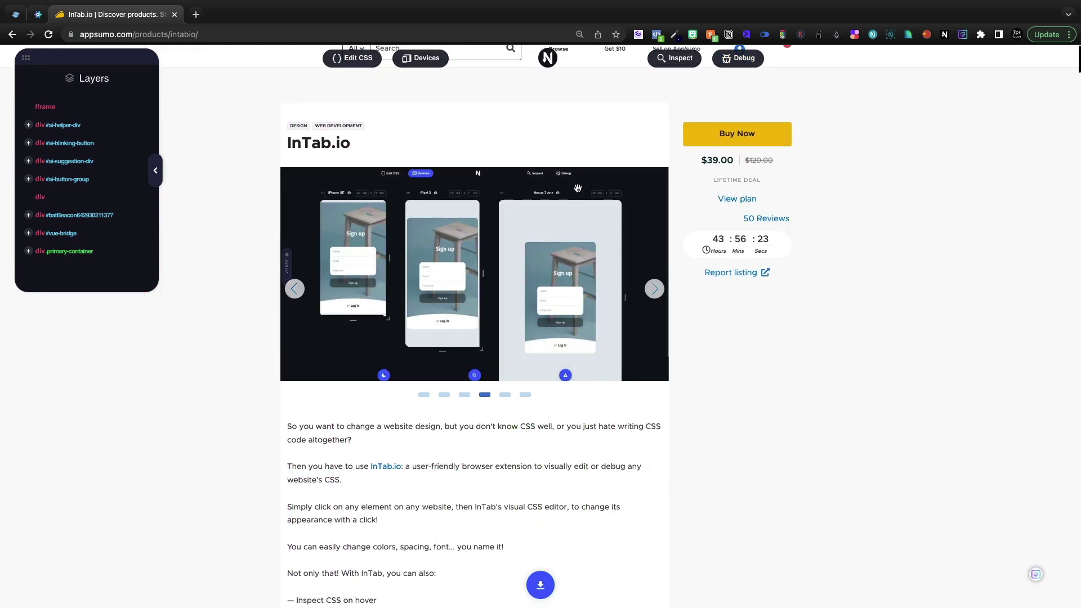
{"action": "scroll", "coordinate": [578, 187], "scroll_direction": "down", "scroll_amount": 1}
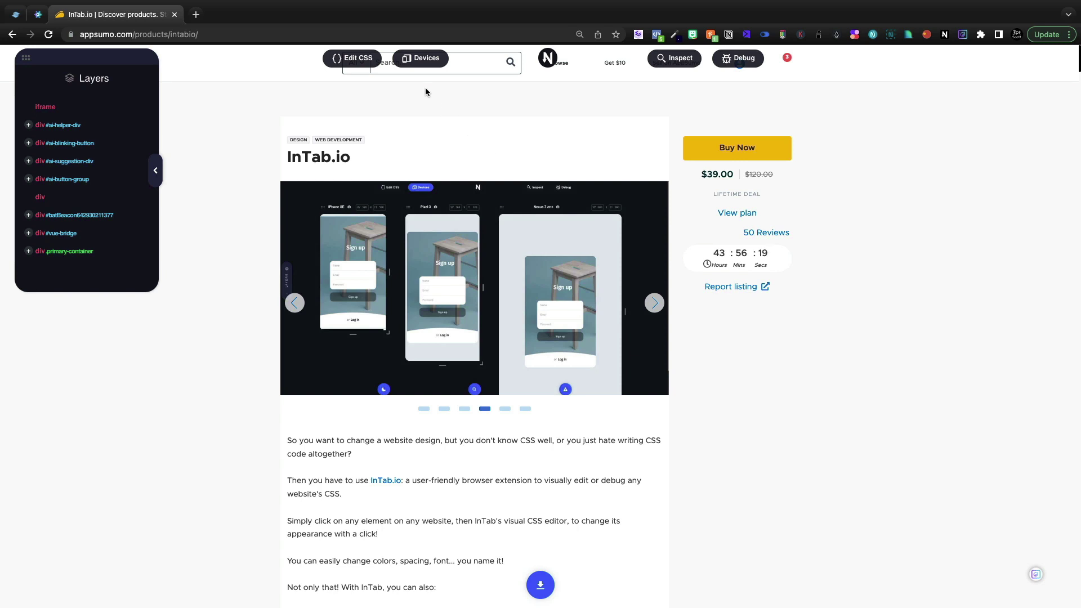
{"action": "left_click", "coordinate": [351, 58]}
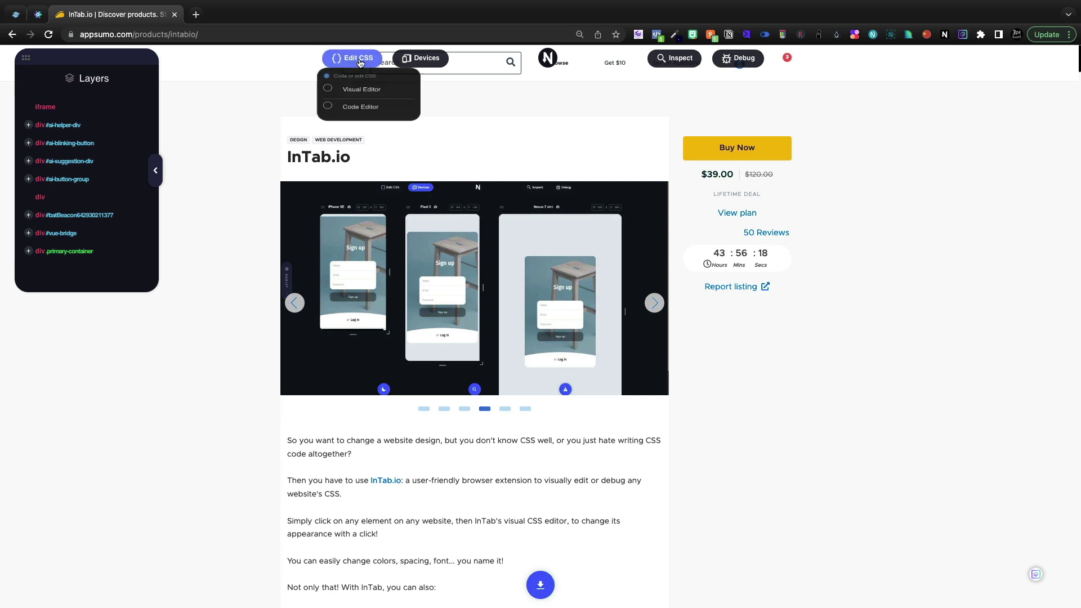
In the visual editor, give the Buy Now button a purple #673AB7 background and yellow #FFEB3B text.
{"action": "left_click", "coordinate": [356, 97]}
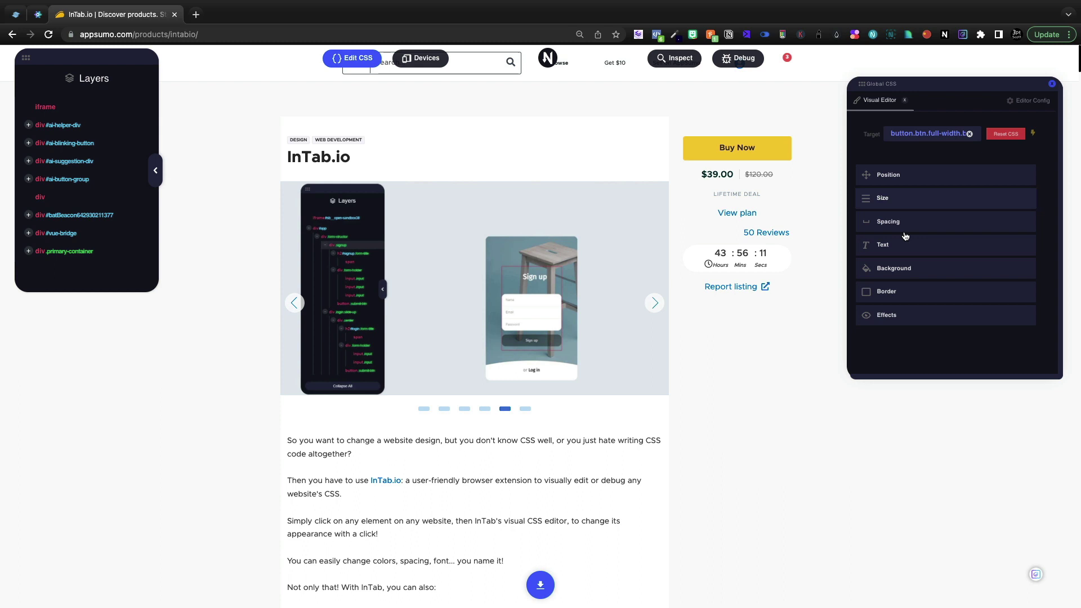
{"action": "left_click", "coordinate": [896, 292]}
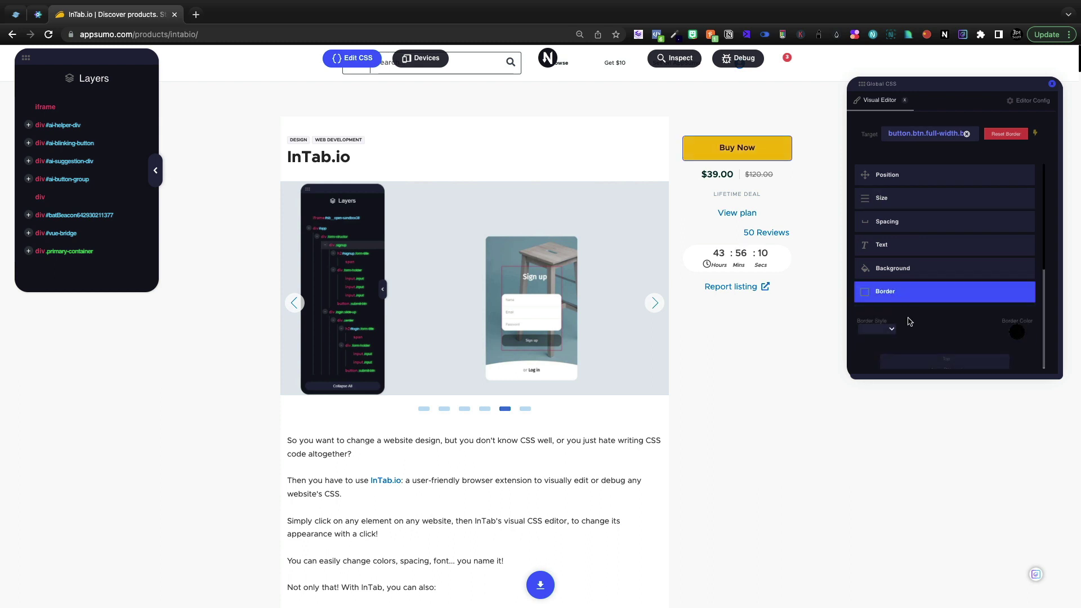
{"action": "left_click", "coordinate": [897, 269]}
{"action": "left_click", "coordinate": [1025, 295]}
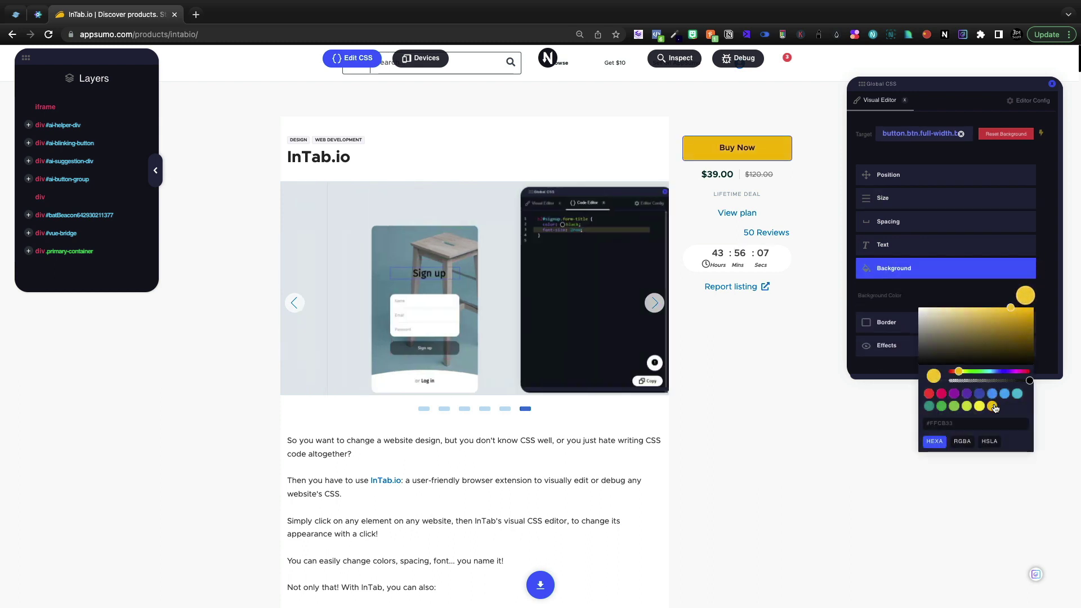
{"action": "left_click", "coordinate": [966, 395]}
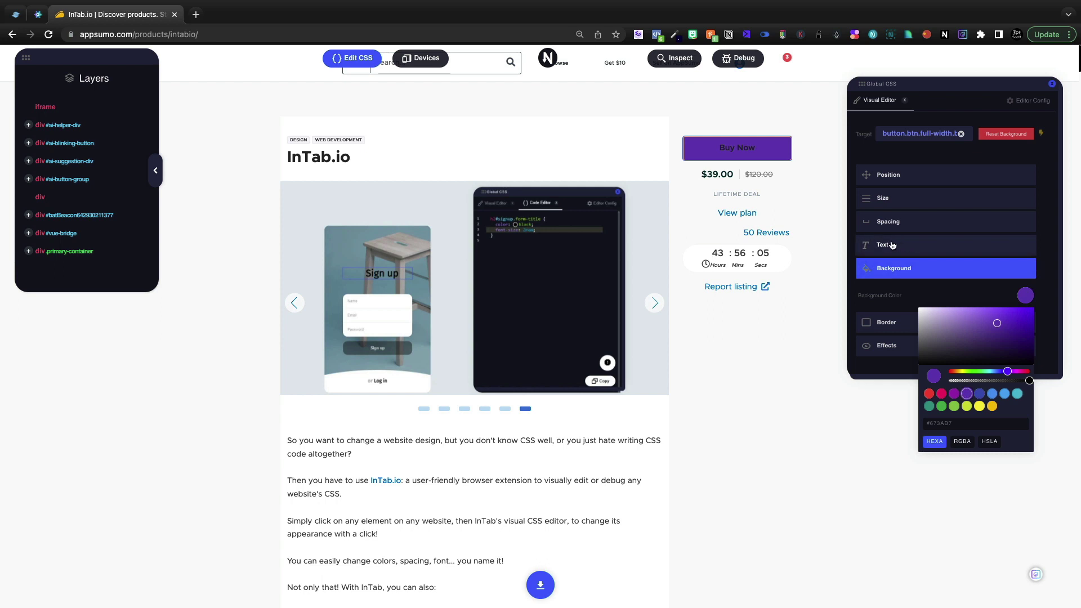
{"action": "left_click", "coordinate": [893, 246]}
{"action": "left_click", "coordinate": [1023, 317]}
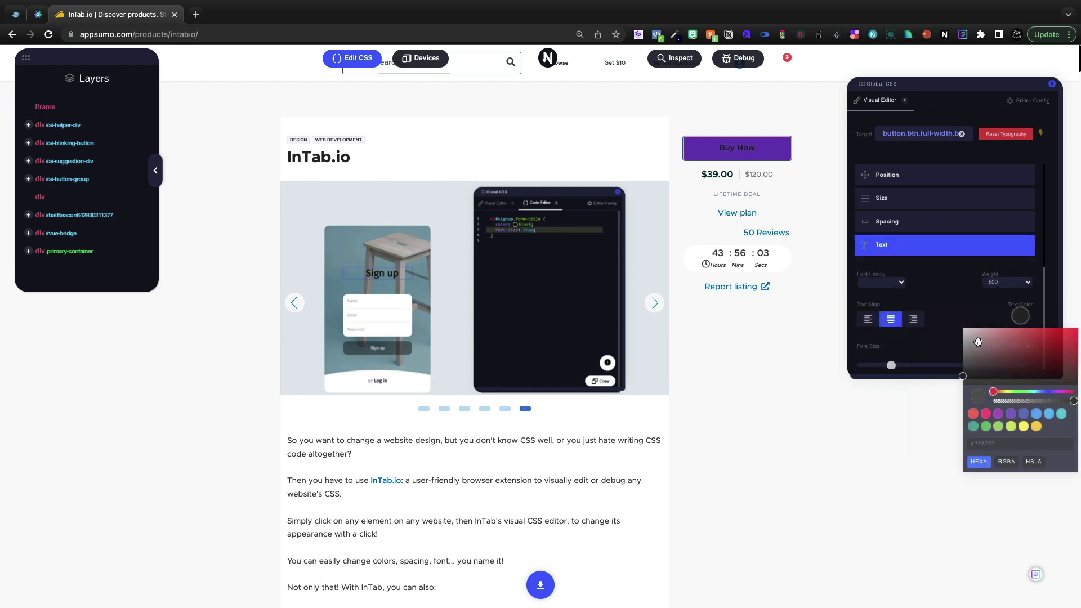
{"action": "left_click", "coordinate": [1023, 427]}
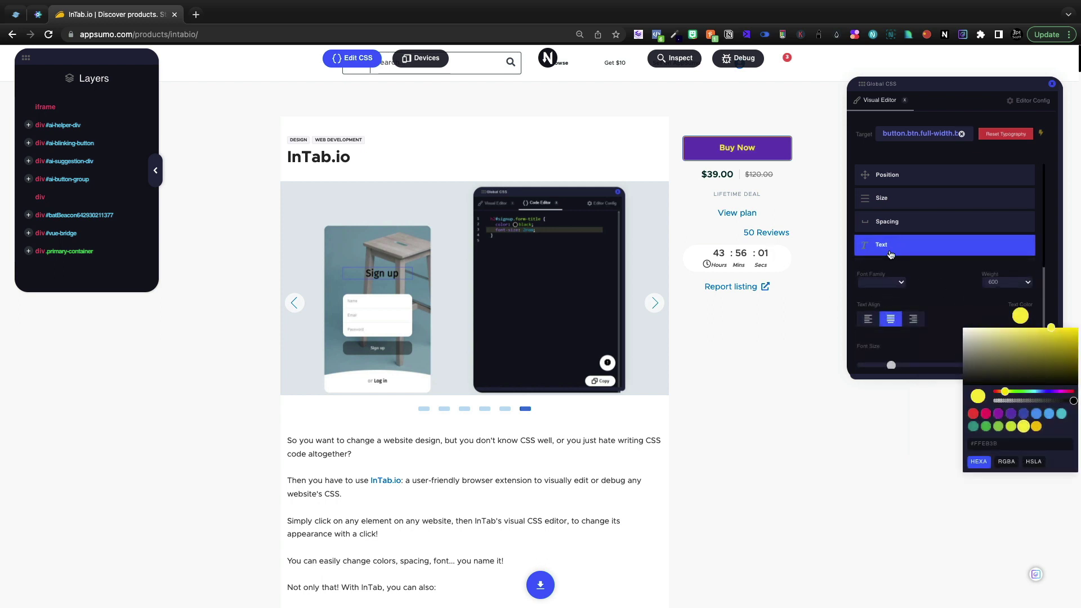
{"action": "left_click", "coordinate": [886, 246]}
Make the button text Monospace, weight 700 bold, with a larger font size.
{"action": "left_click", "coordinate": [886, 244]}
{"action": "left_click", "coordinate": [881, 283]}
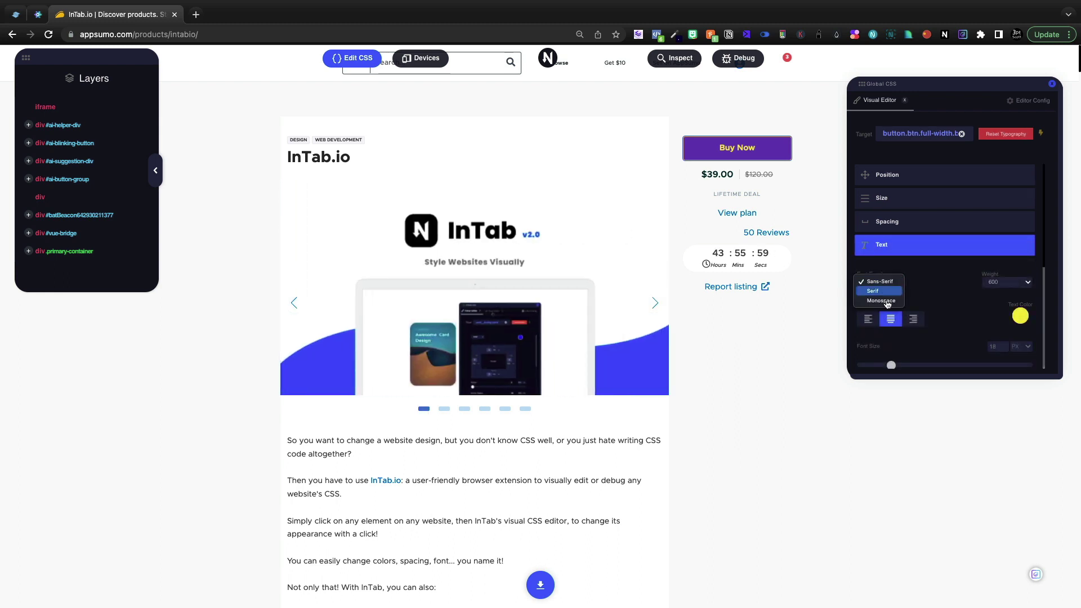
{"action": "left_click", "coordinate": [886, 301]}
{"action": "scroll", "coordinate": [942, 283], "scroll_direction": "down", "scroll_amount": 2}
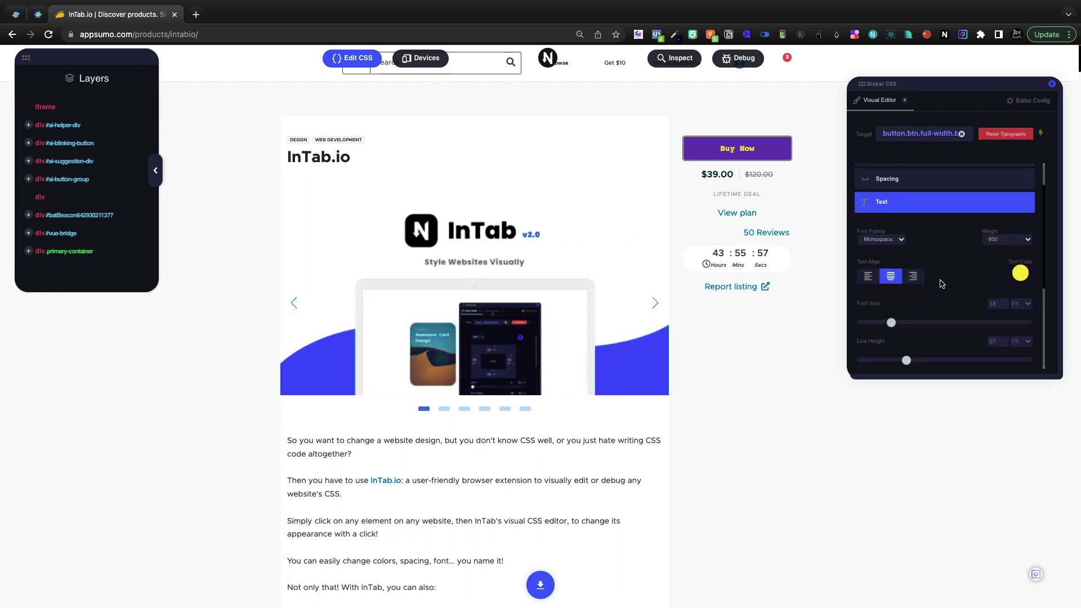
{"action": "left_click", "coordinate": [1014, 245]}
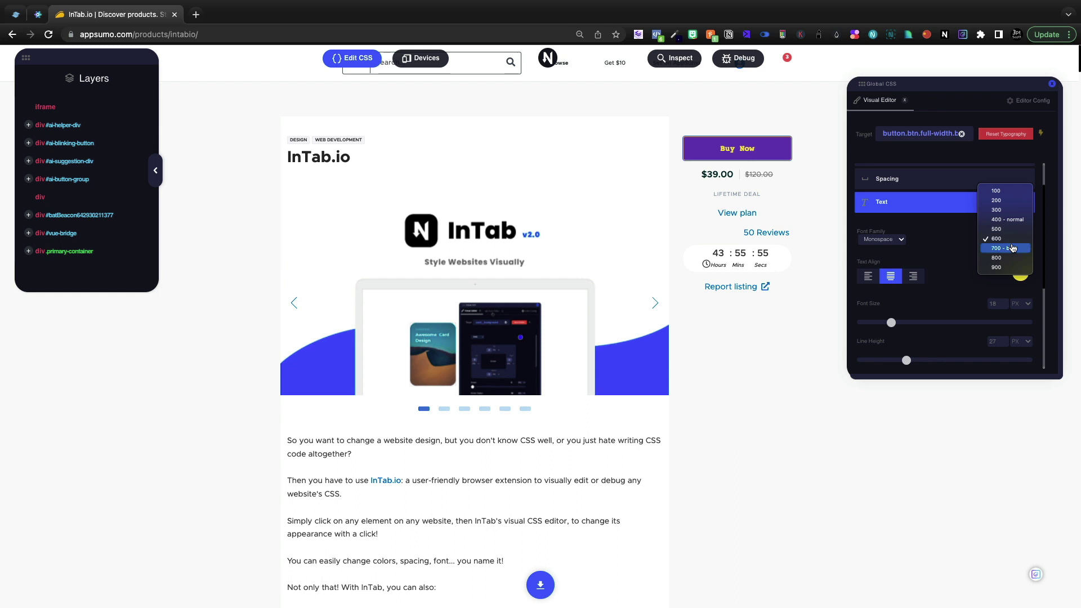
{"action": "left_click", "coordinate": [1012, 249]}
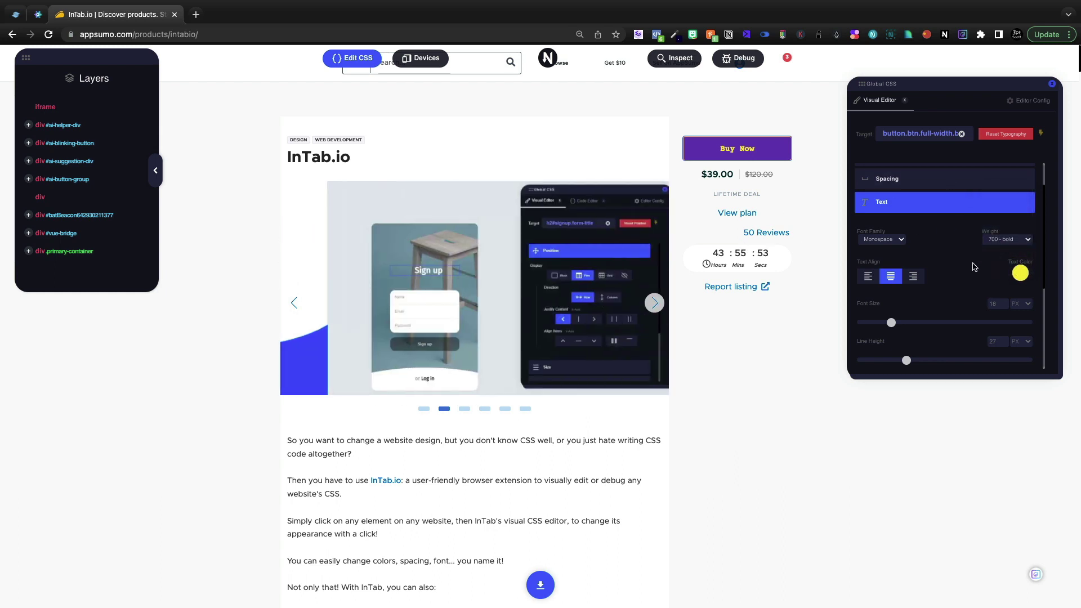
{"action": "scroll", "coordinate": [862, 235], "scroll_direction": "down", "scroll_amount": 1}
{"action": "left_click_drag", "start_coordinate": [892, 302], "coordinate": [916, 302]}
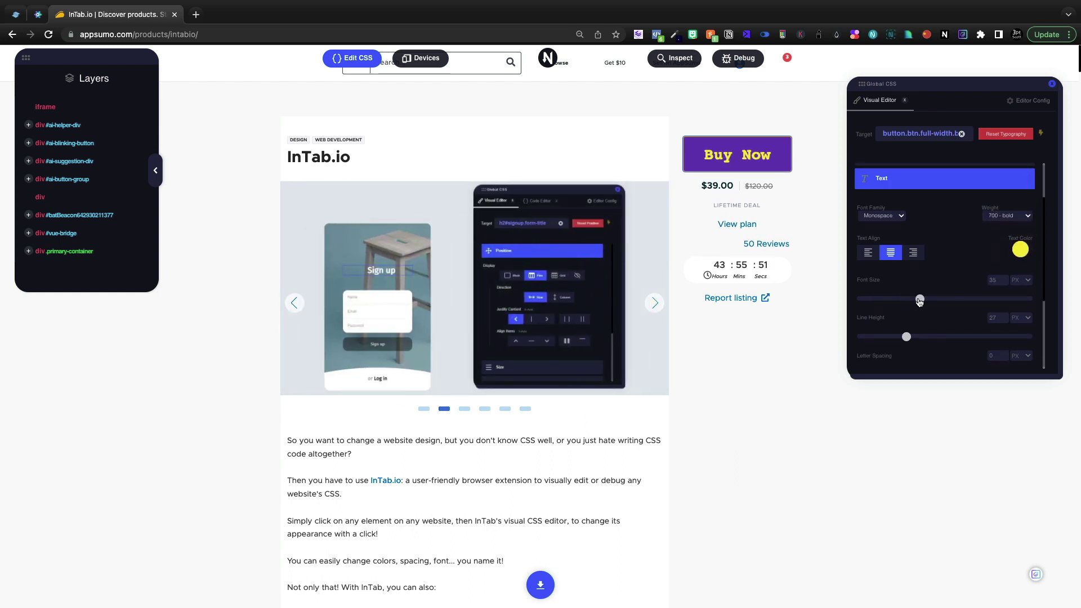
Start a shadow under the button with an X-offset of 7.
{"action": "scroll", "coordinate": [917, 301], "scroll_direction": "down", "scroll_amount": 3}
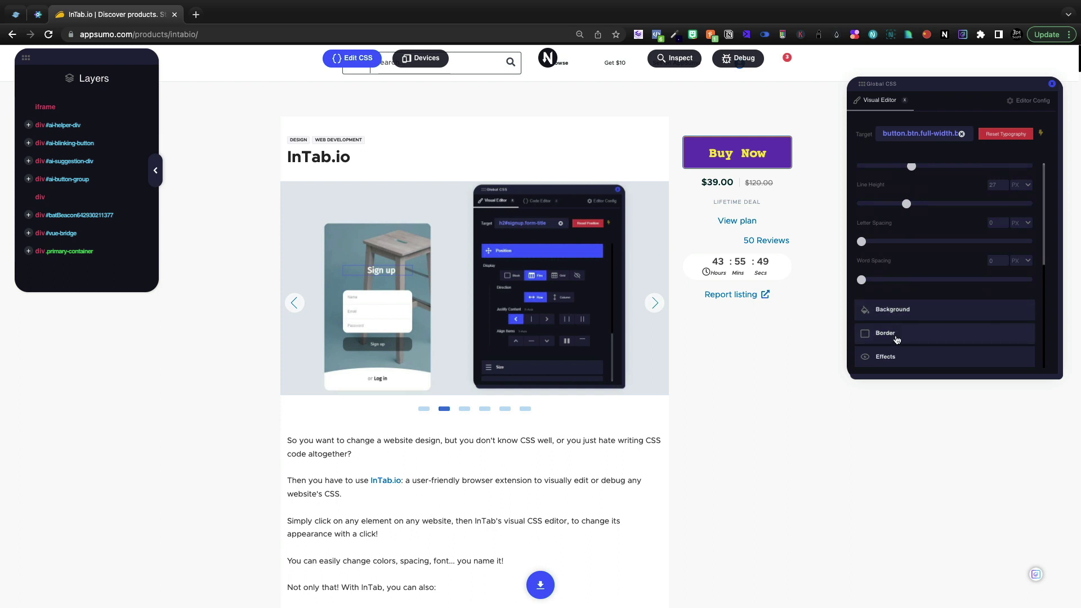
{"action": "left_click", "coordinate": [889, 356]}
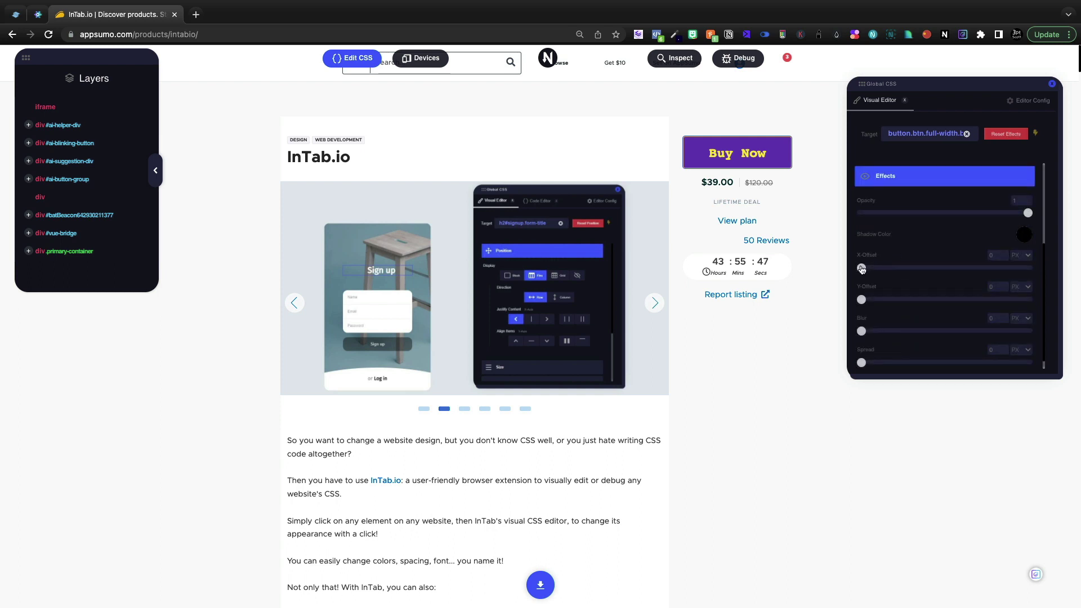
{"action": "left_click_drag", "start_coordinate": [873, 271], "coordinate": [873, 269]}
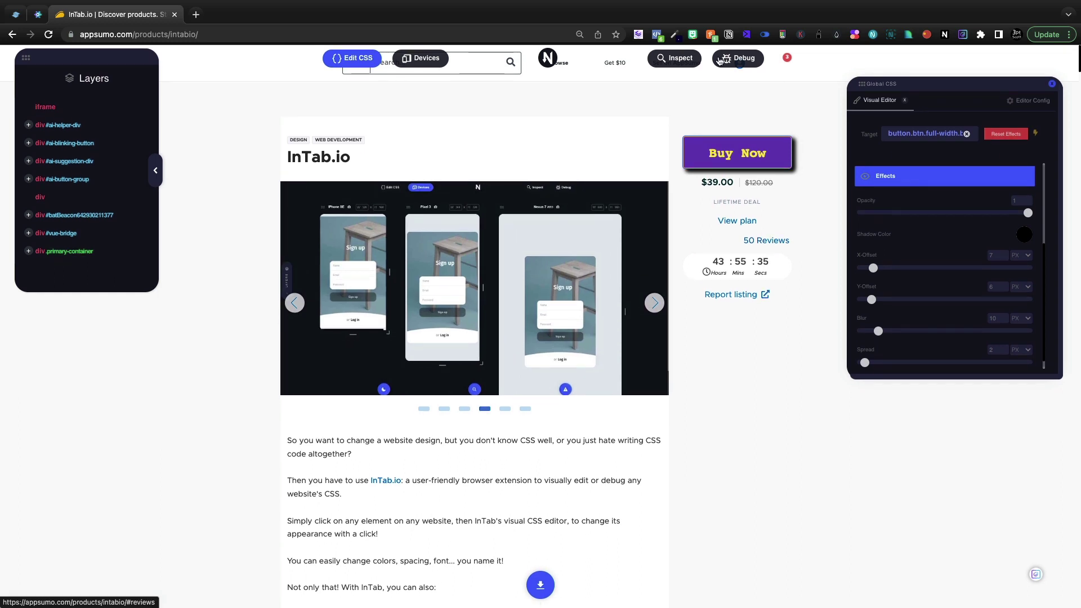
Finish the shadow at X 7, Y 6, blur 10, spread 2, then go to the Affiliate Marketplace tab.
{"action": "scroll", "coordinate": [729, 181], "scroll_direction": "down", "scroll_amount": 5}
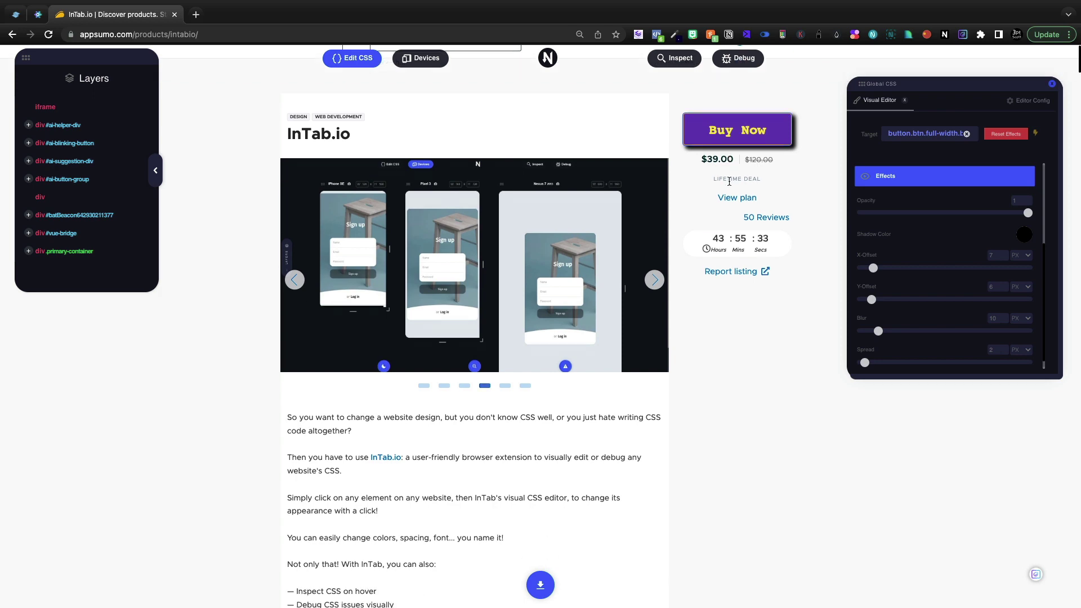
{"action": "scroll", "coordinate": [729, 181], "scroll_direction": "up", "scroll_amount": 5}
{"action": "scroll", "coordinate": [729, 182], "scroll_direction": "down", "scroll_amount": 1}
{"action": "scroll", "coordinate": [729, 181], "scroll_direction": "up", "scroll_amount": 3}
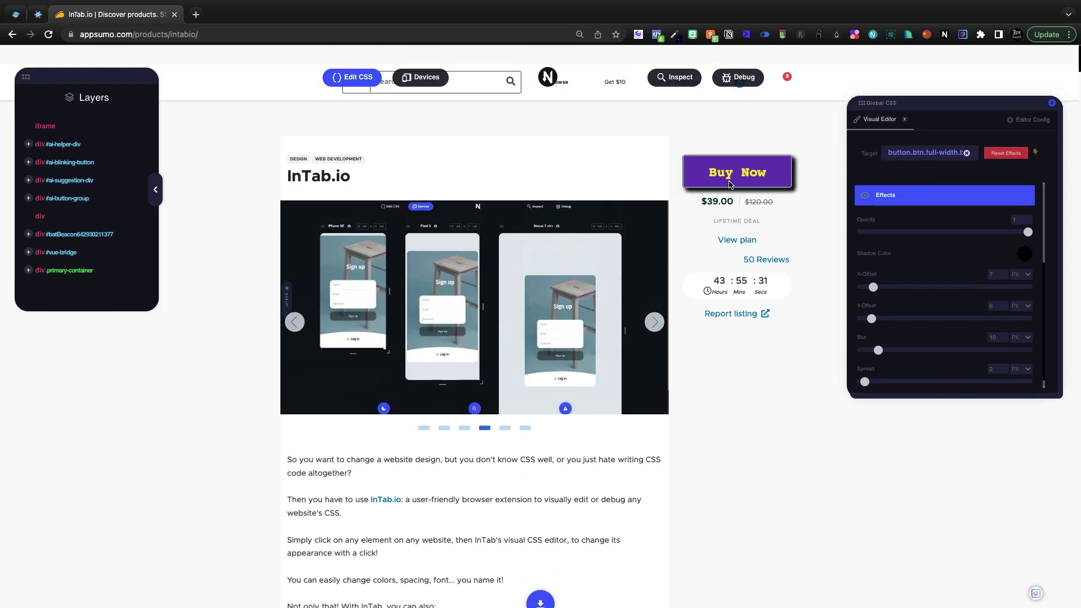
{"action": "scroll", "coordinate": [729, 181], "scroll_direction": "down", "scroll_amount": 1}
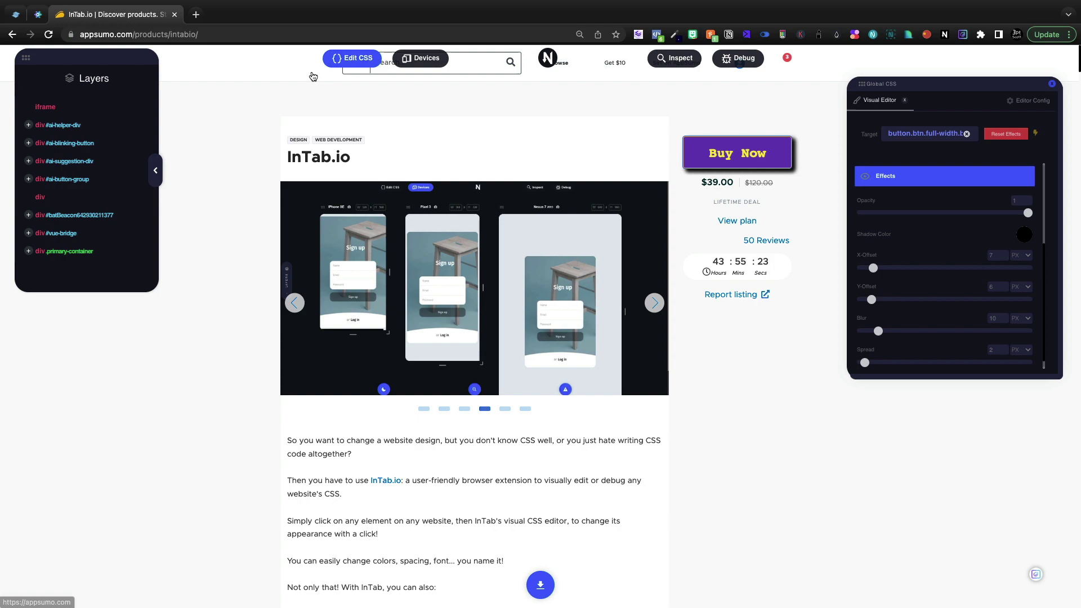
{"action": "left_click", "coordinate": [47, 16]}
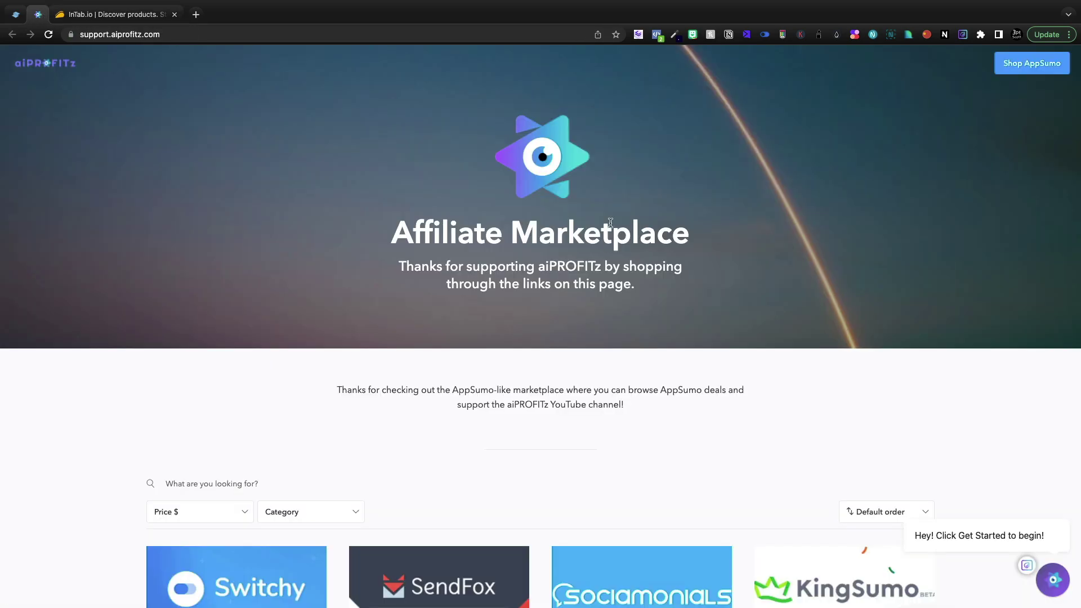
Scroll through the live support.aiprofitz.com marketplace page, then go back to the SpreadSimple editor.
{"action": "scroll", "coordinate": [610, 222], "scroll_direction": "down", "scroll_amount": 15}
{"action": "scroll", "coordinate": [610, 222], "scroll_direction": "up", "scroll_amount": 20}
{"action": "scroll", "coordinate": [342, 291], "scroll_direction": "down", "scroll_amount": 15}
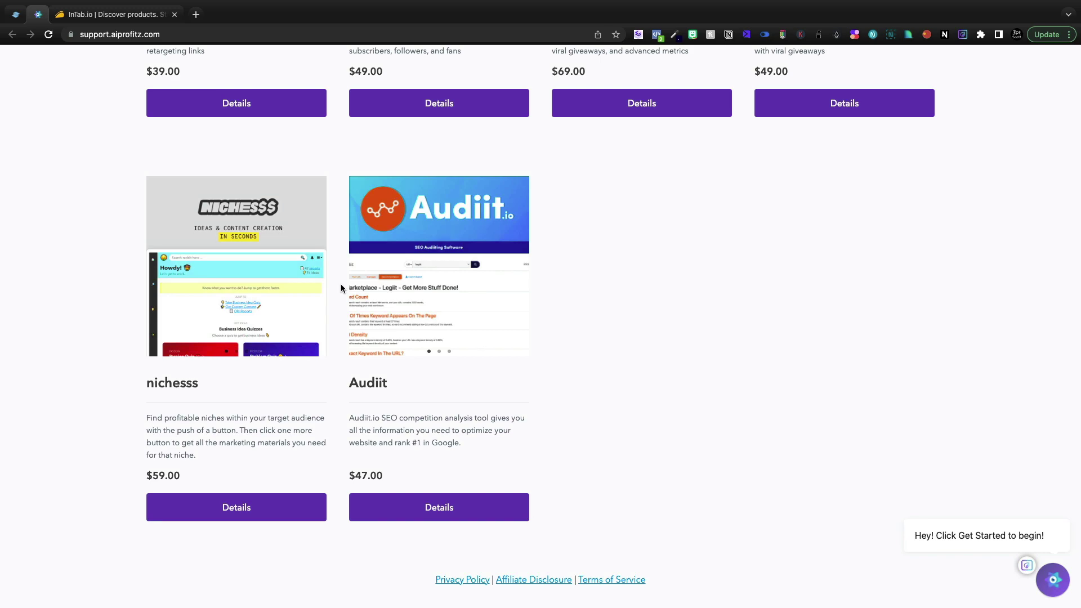
{"action": "scroll", "coordinate": [341, 288], "scroll_direction": "up", "scroll_amount": 20}
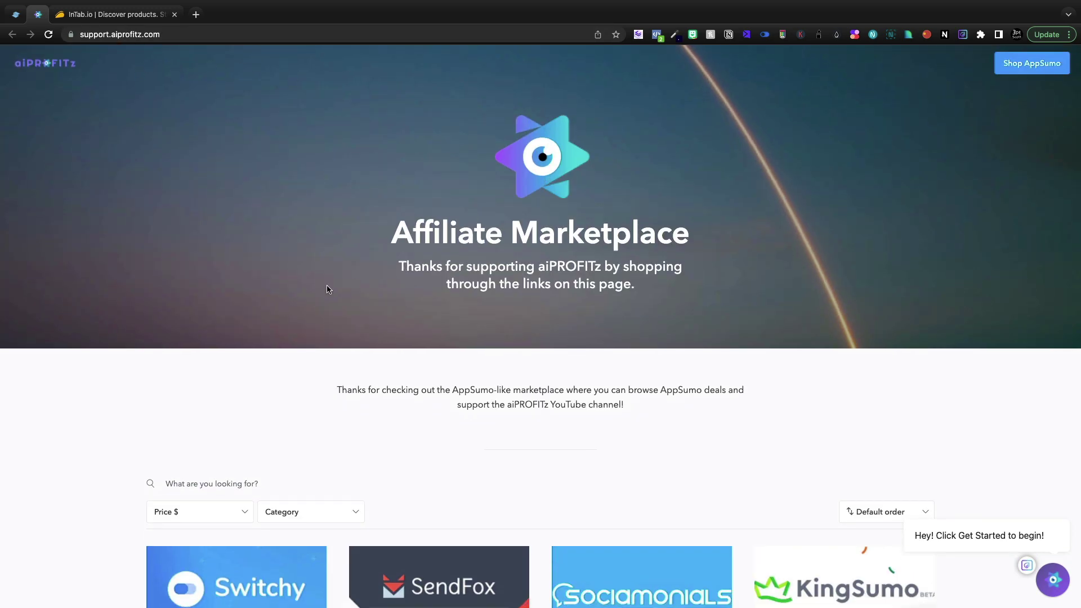
{"action": "scroll", "coordinate": [329, 290], "scroll_direction": "down", "scroll_amount": 6}
{"action": "scroll", "coordinate": [329, 290], "scroll_direction": "up", "scroll_amount": 5}
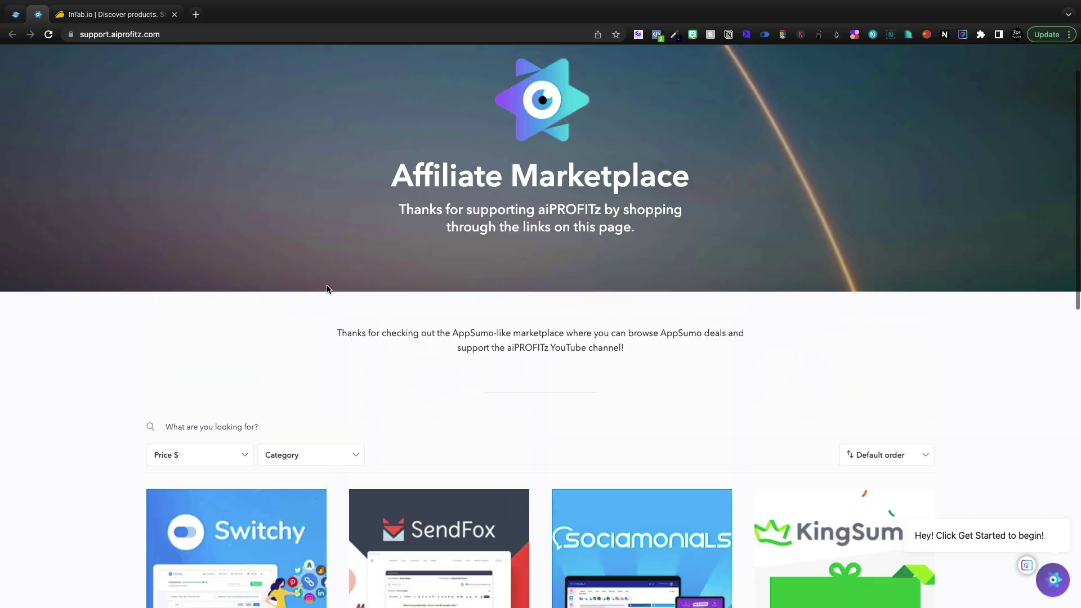
{"action": "scroll", "coordinate": [328, 289], "scroll_direction": "up", "scroll_amount": 1}
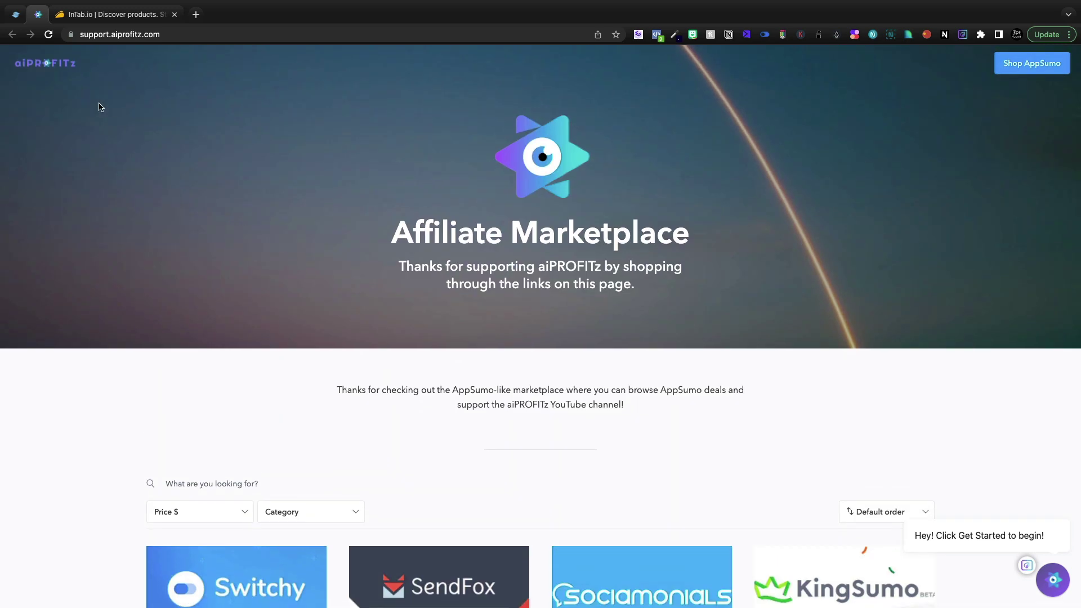
{"action": "left_click", "coordinate": [16, 14]}
Dismiss the published notice and try the dark header theme before reverting to light.
{"action": "left_click", "coordinate": [239, 153]}
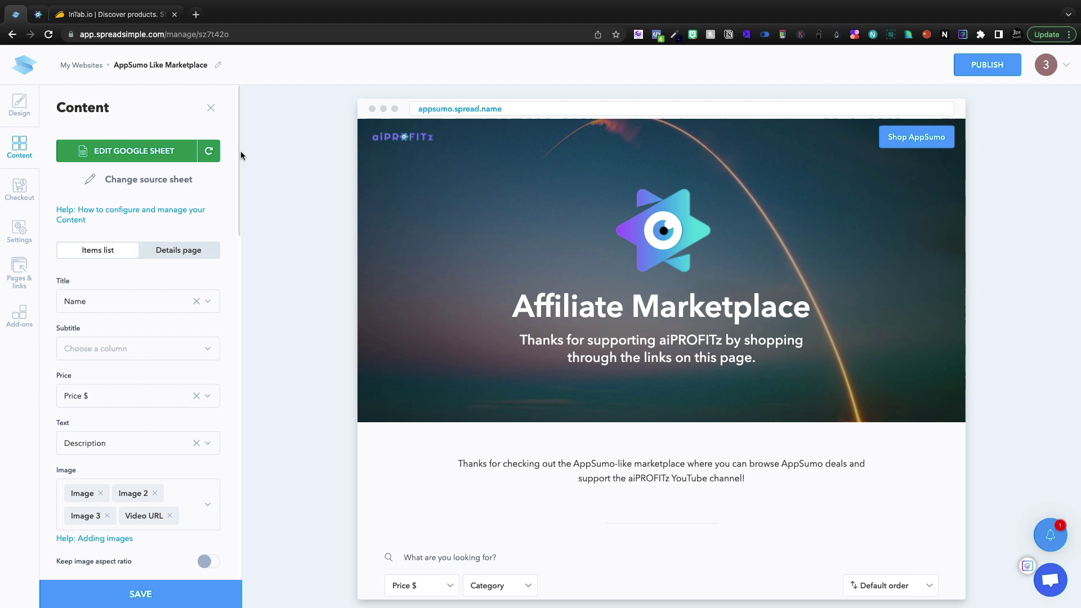
{"action": "left_click", "coordinate": [19, 110]}
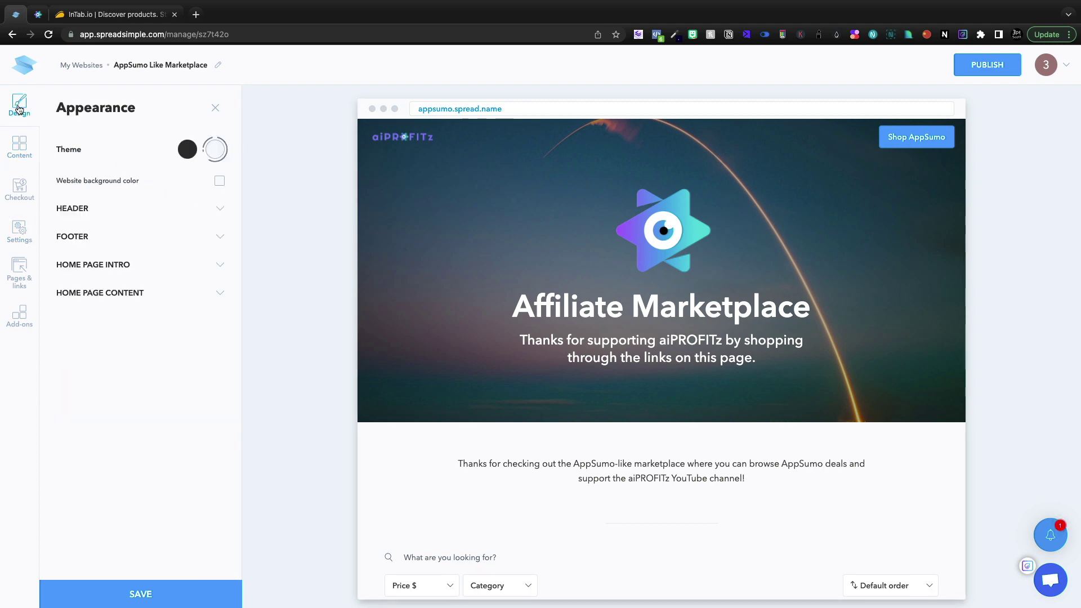
{"action": "left_click", "coordinate": [158, 212]}
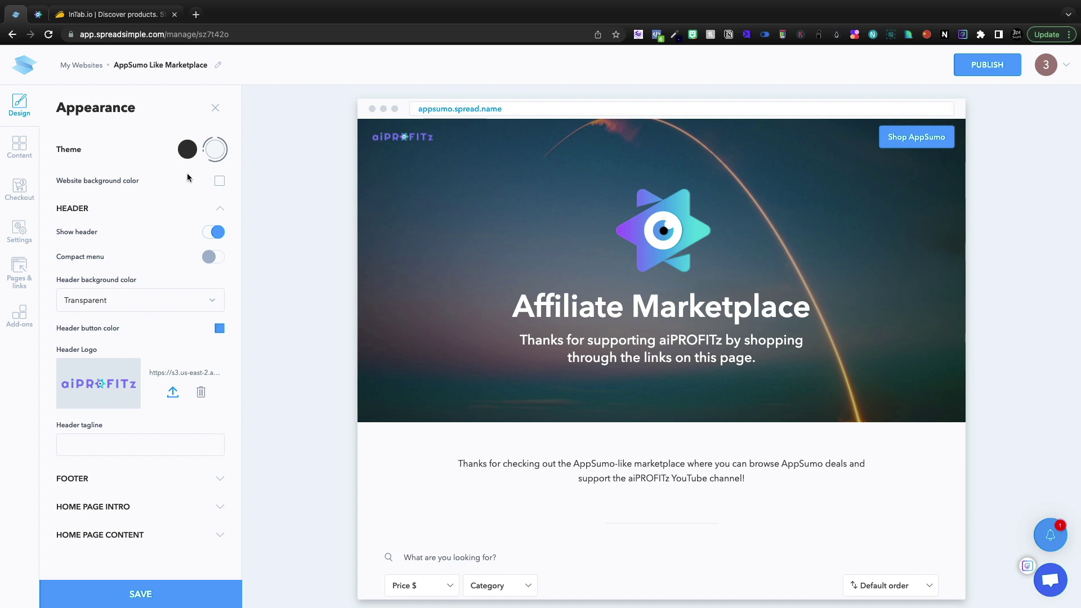
{"action": "left_click", "coordinate": [188, 149]}
{"action": "left_click", "coordinate": [217, 152]}
Highlight and clear the preview's heading text, then bring up the live site tab.
{"action": "left_click_drag", "start_coordinate": [535, 307], "coordinate": [757, 313]}
{"action": "left_click", "coordinate": [757, 314]}
{"action": "left_click", "coordinate": [37, 14]}
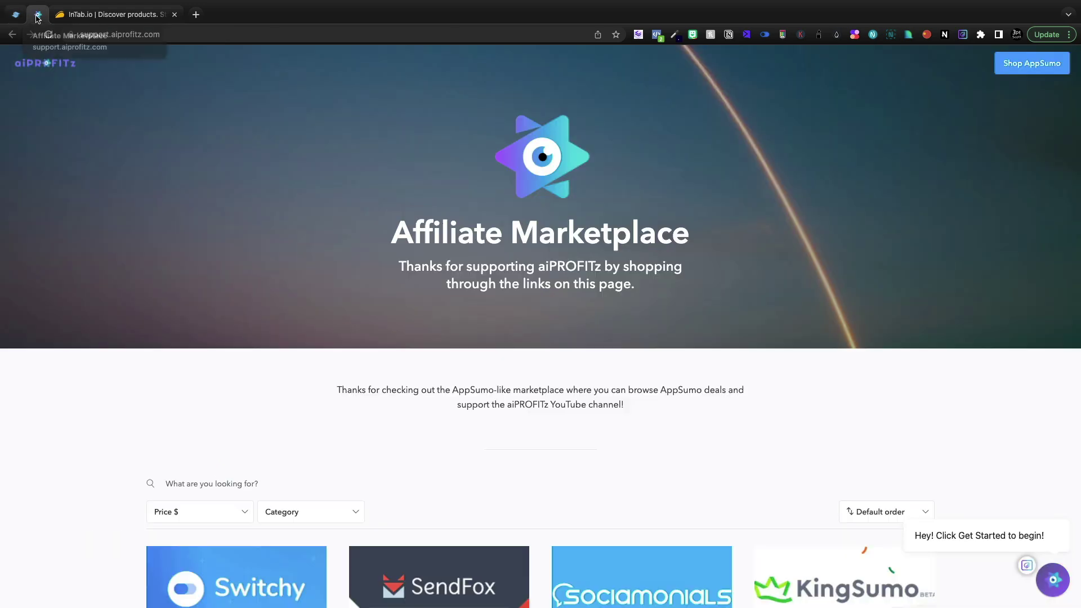
Select the live Affiliate Marketplace H1 and give it a new font with 13px letter spacing.
{"action": "left_click", "coordinate": [944, 35]}
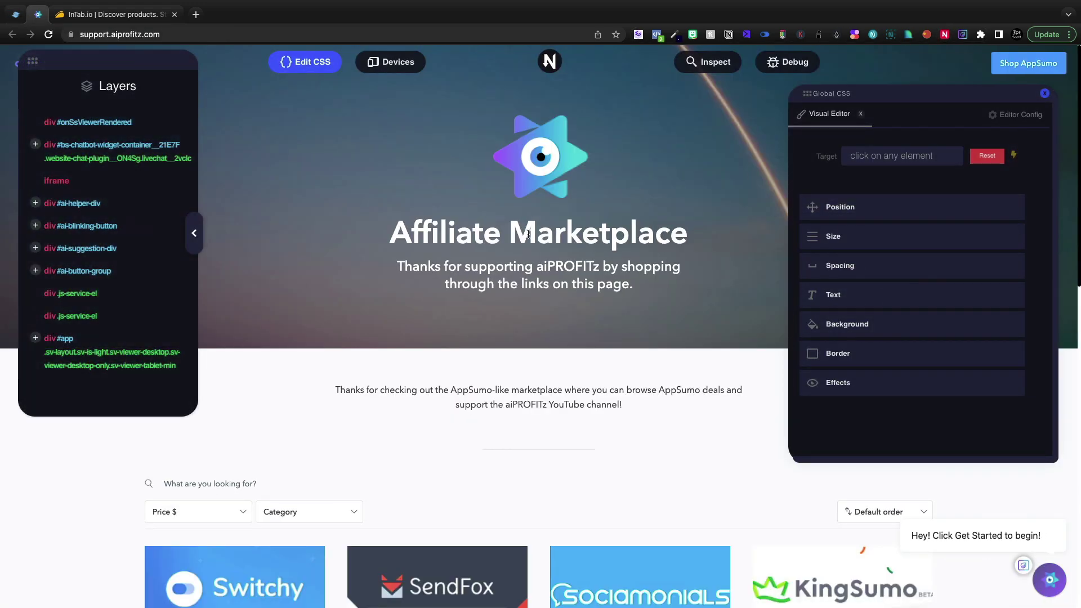
{"action": "left_click", "coordinate": [528, 234]}
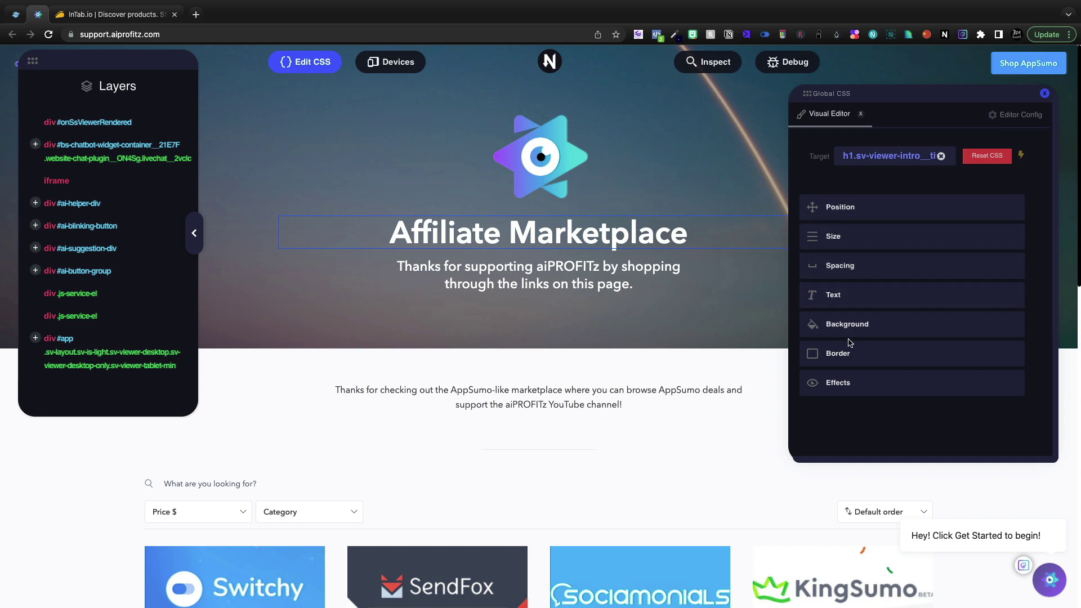
{"action": "left_click", "coordinate": [845, 295]}
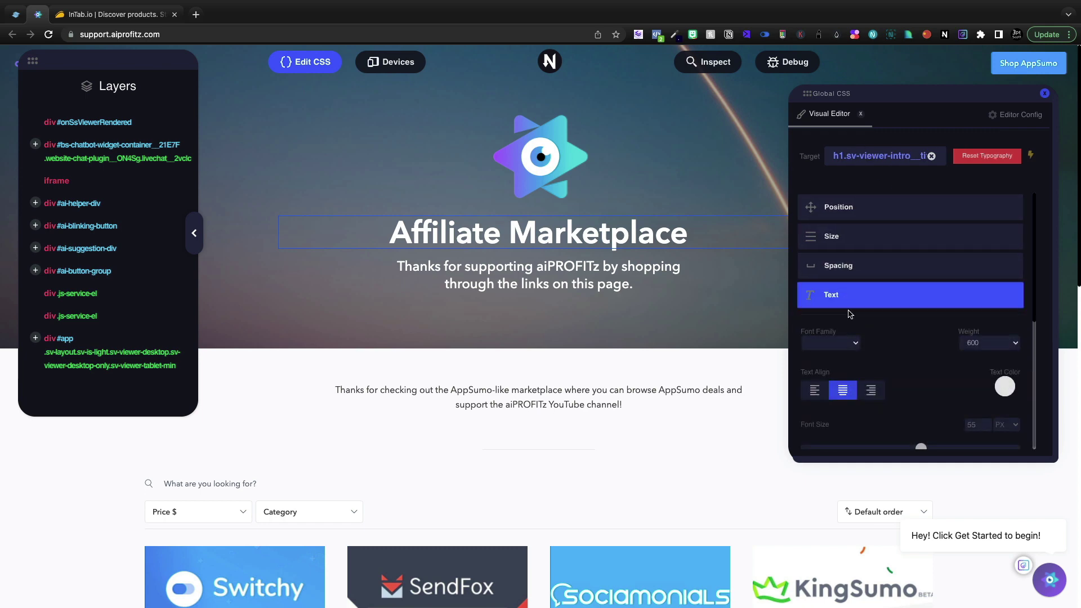
{"action": "left_click", "coordinate": [830, 343]}
{"action": "left_click", "coordinate": [819, 353]}
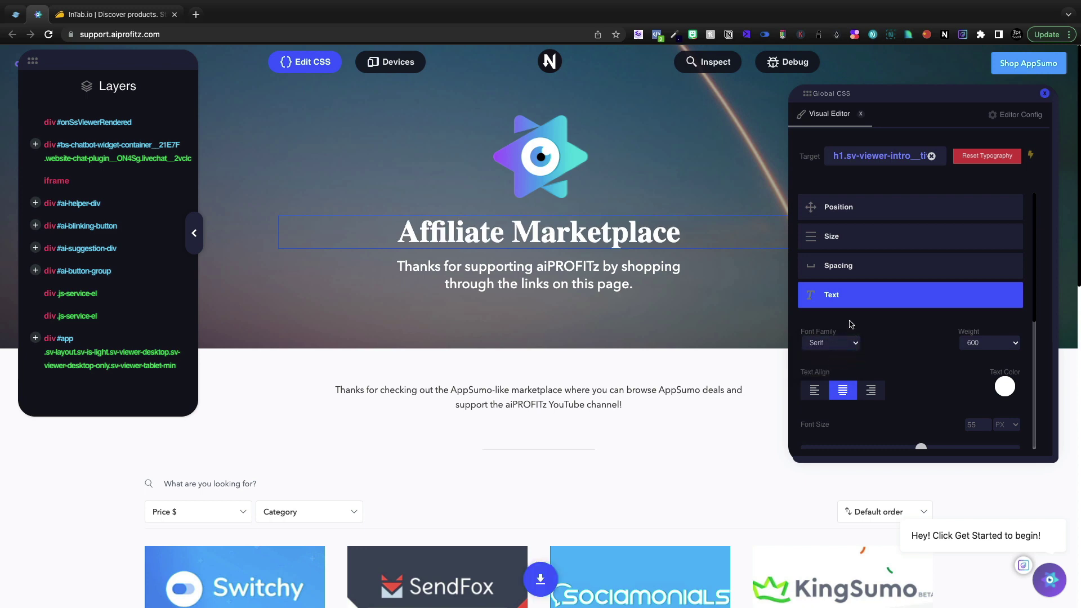
{"action": "scroll", "coordinate": [851, 324], "scroll_direction": "down", "scroll_amount": 3}
{"action": "left_click_drag", "start_coordinate": [806, 379], "coordinate": [834, 381]}
{"action": "scroll", "coordinate": [834, 381], "scroll_direction": "down", "scroll_amount": 5}
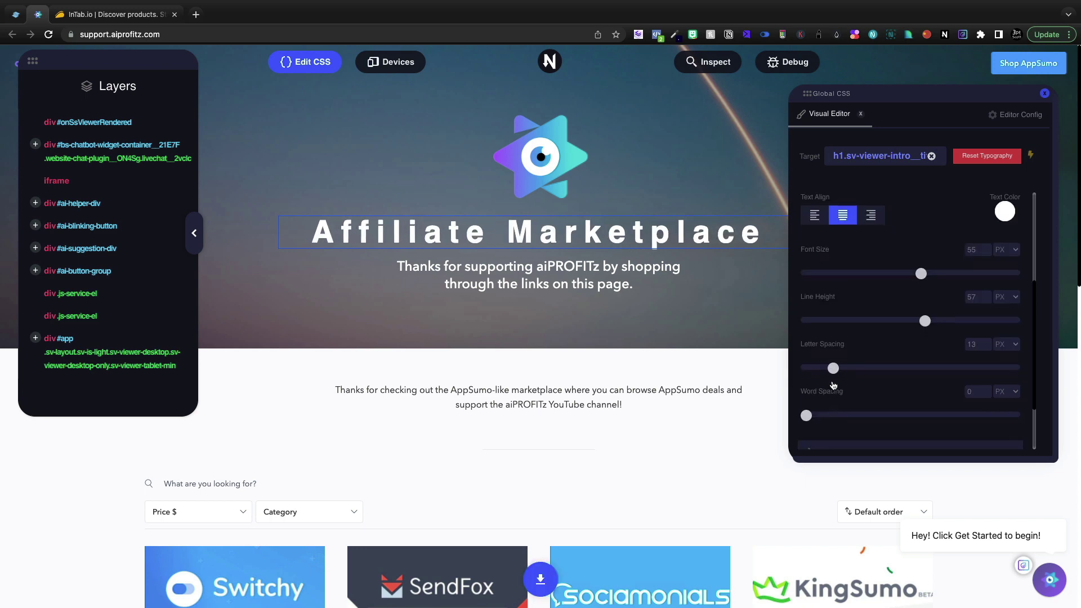
{"action": "left_click", "coordinate": [835, 377]}
{"action": "scroll", "coordinate": [835, 380], "scroll_direction": "down", "scroll_amount": 1}
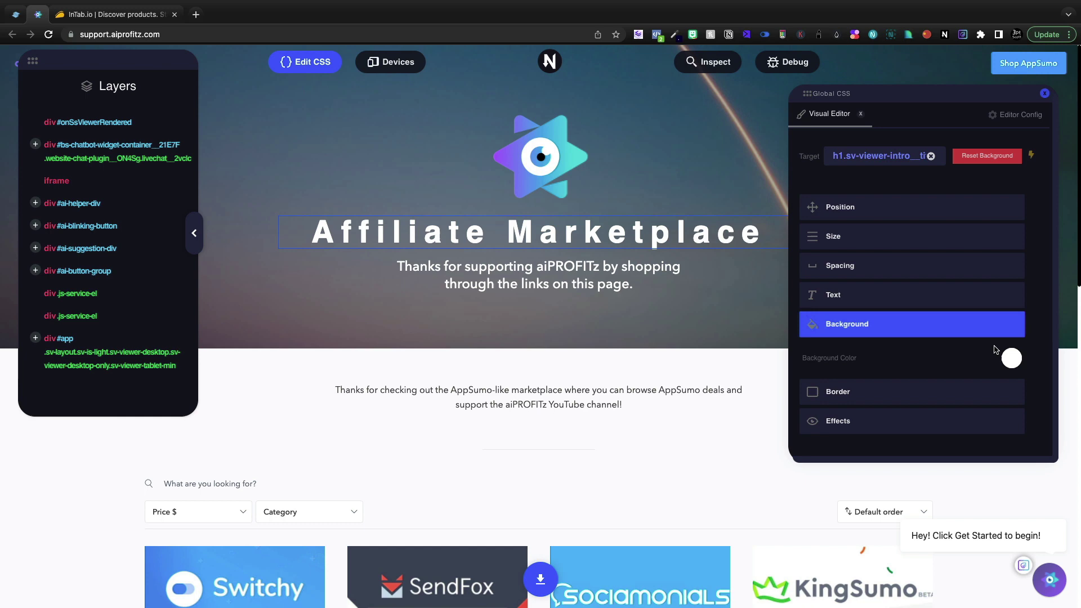
Set the heading's background colour to fully transparent white #FFFFFF00.
{"action": "left_click", "coordinate": [1012, 359]}
{"action": "left_click_drag", "start_coordinate": [958, 417], "coordinate": [1046, 366]}
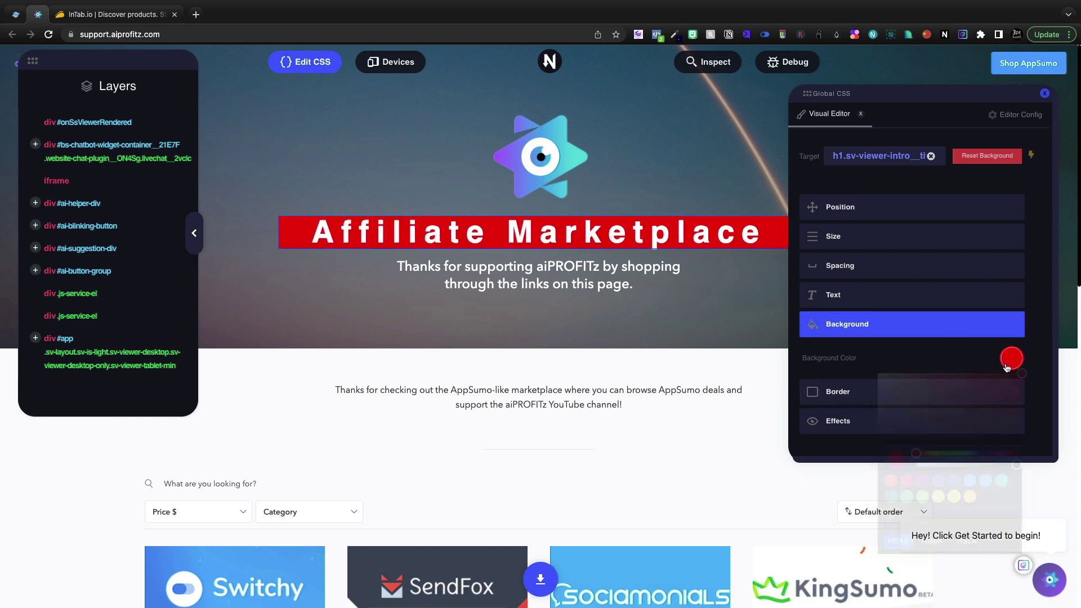
{"action": "left_click_drag", "start_coordinate": [958, 383], "coordinate": [877, 373]}
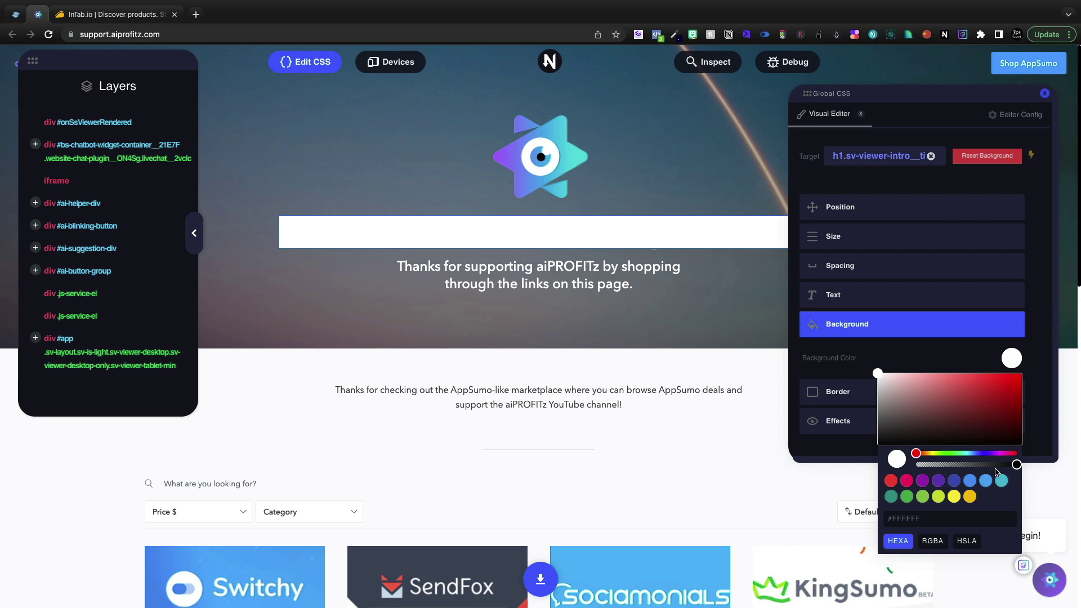
{"action": "left_click_drag", "start_coordinate": [1017, 465], "coordinate": [895, 469]}
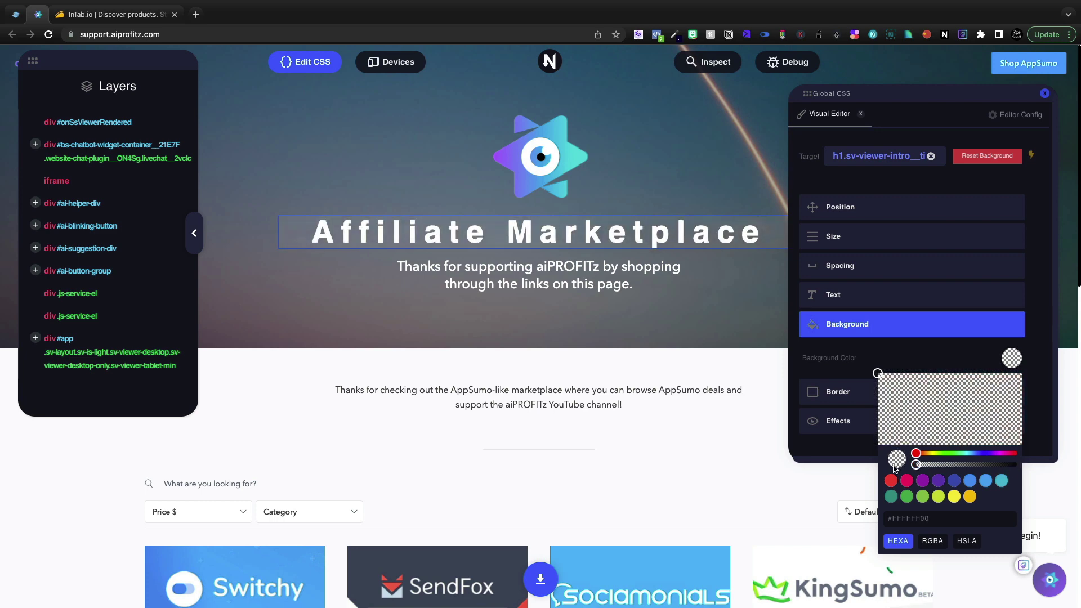
{"action": "left_click", "coordinate": [899, 354]}
Add a drop shadow to the heading with an X-offset of 6 px in Effects.
{"action": "left_click", "coordinate": [836, 421]}
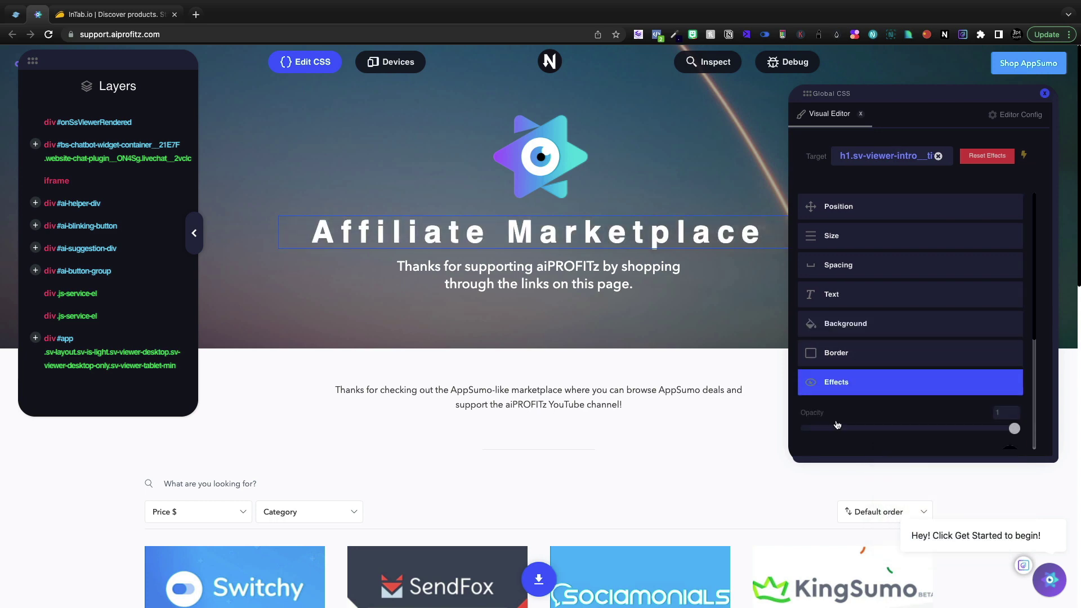
{"action": "scroll", "coordinate": [837, 424], "scroll_direction": "down", "scroll_amount": 4}
{"action": "left_click_drag", "start_coordinate": [810, 318], "coordinate": [818, 318]}
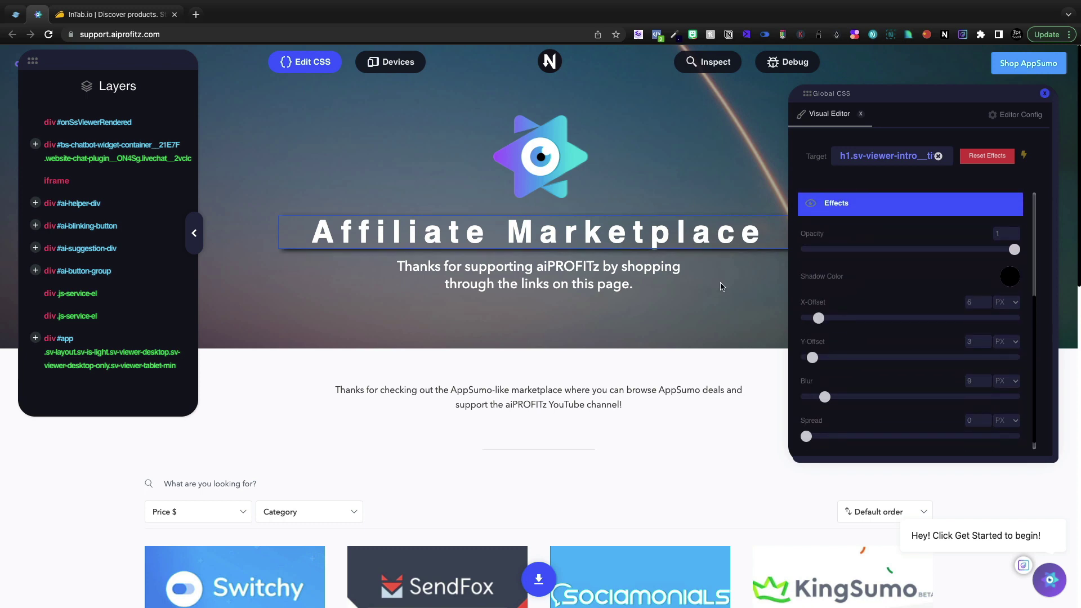
{"action": "scroll", "coordinate": [870, 305], "scroll_direction": "up", "scroll_amount": 4}
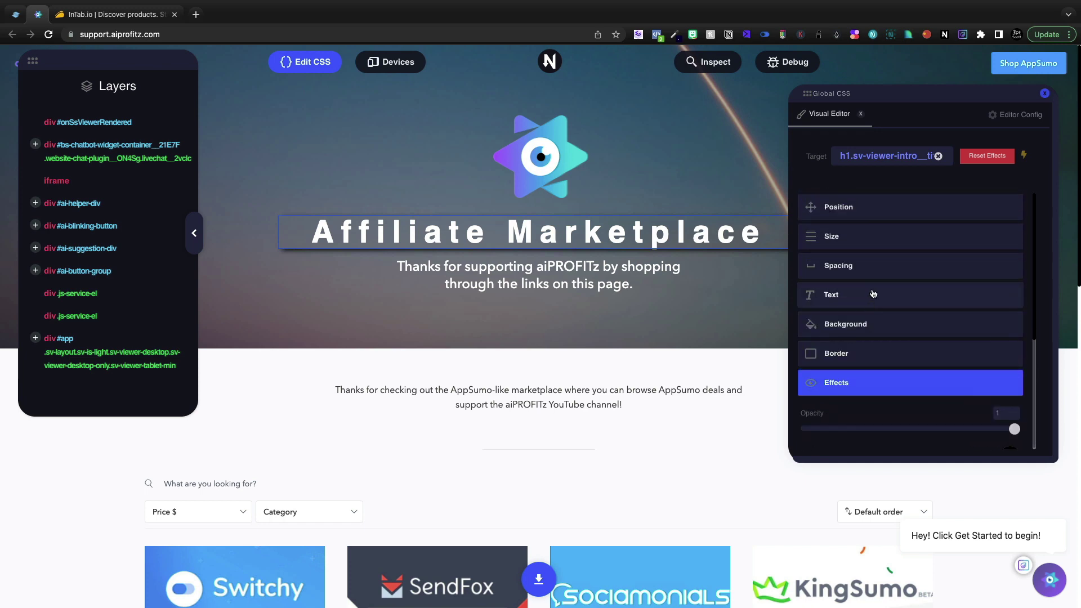
Switch Edit CSS to Code Editor and copy the generated heading CSS.
{"action": "left_click", "coordinate": [315, 64]}
{"action": "left_click", "coordinate": [313, 135]}
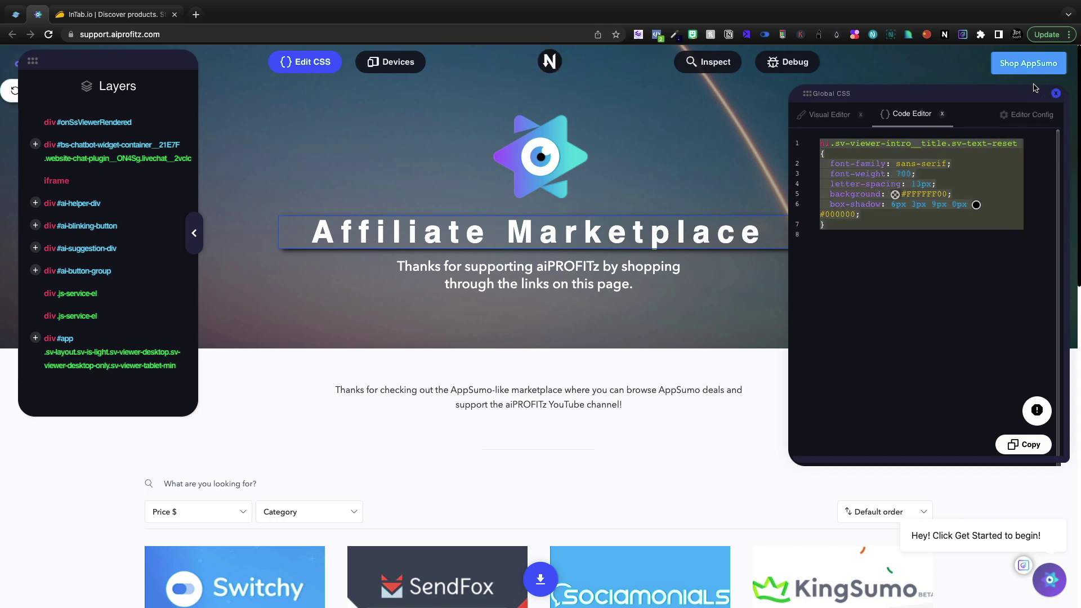
{"action": "left_click", "coordinate": [1029, 443]}
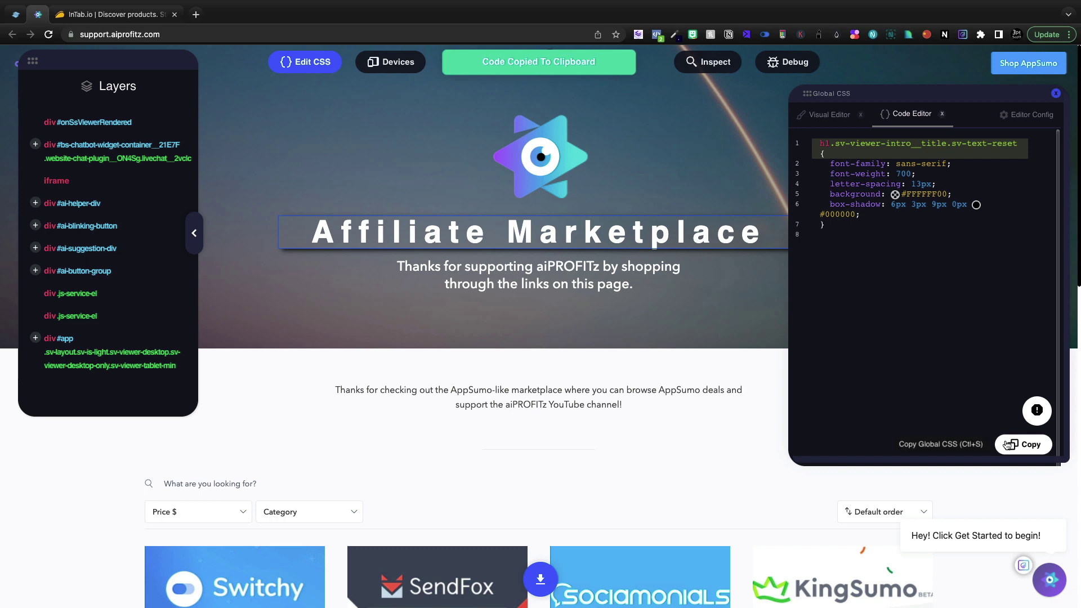
In Spread Simple's Inject Custom Code settings, type <style></style> tags in the body-start box.
{"action": "left_click", "coordinate": [16, 14]}
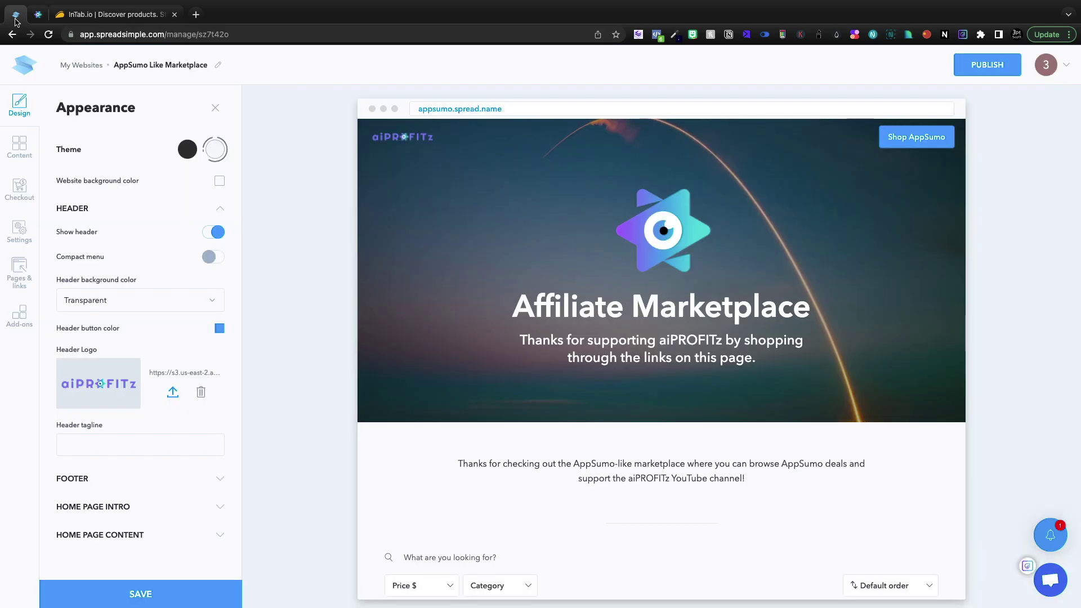
{"action": "left_click", "coordinate": [22, 237]}
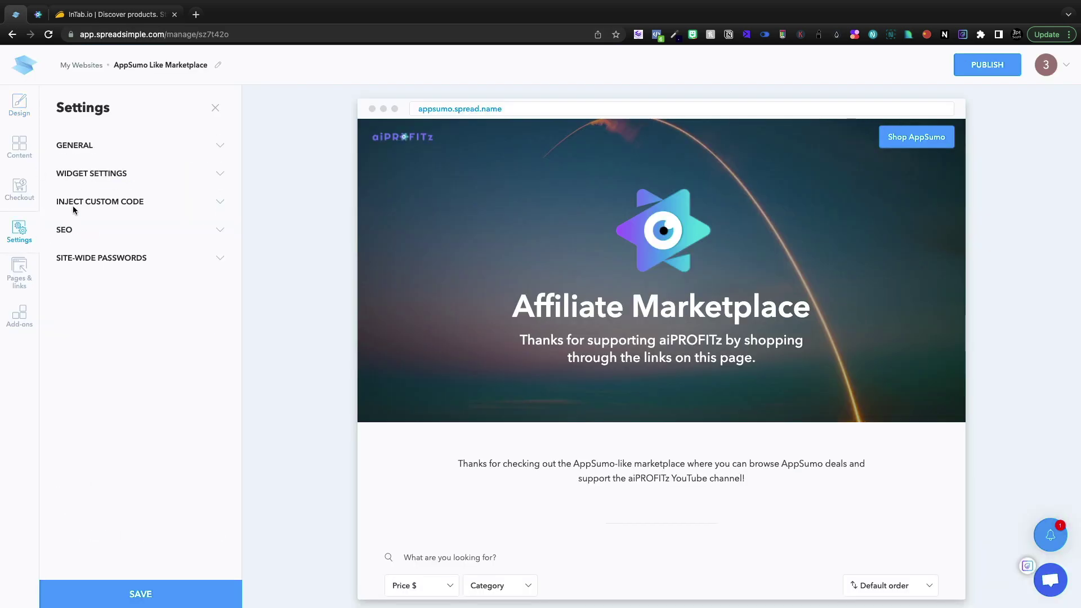
{"action": "left_click", "coordinate": [105, 201]}
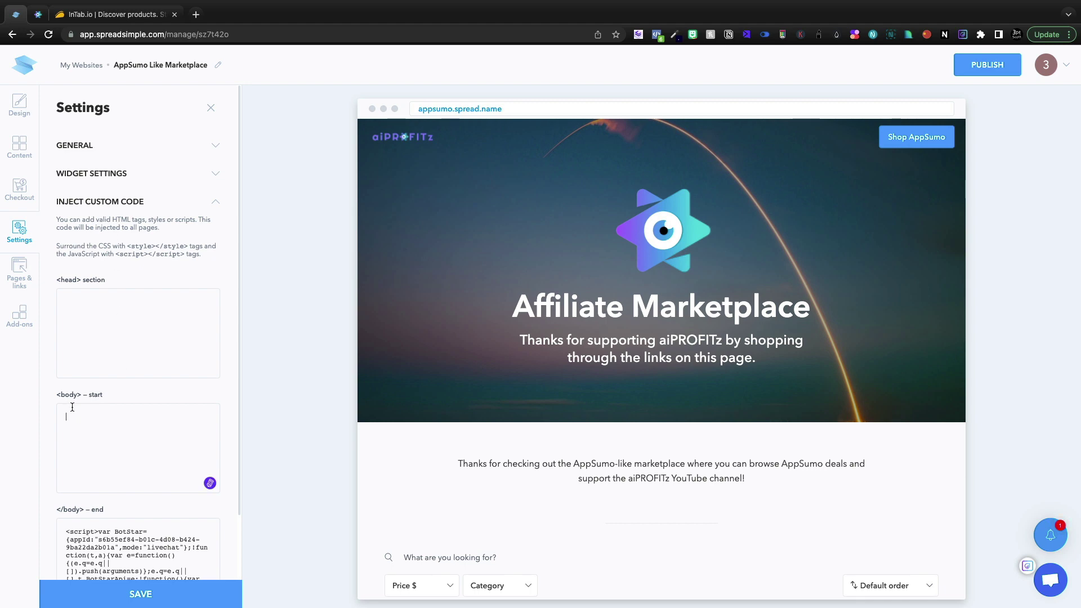
{"action": "type", "text": "<style>"}
{"action": "key", "text": "Return"}
{"action": "key", "text": "Return"}
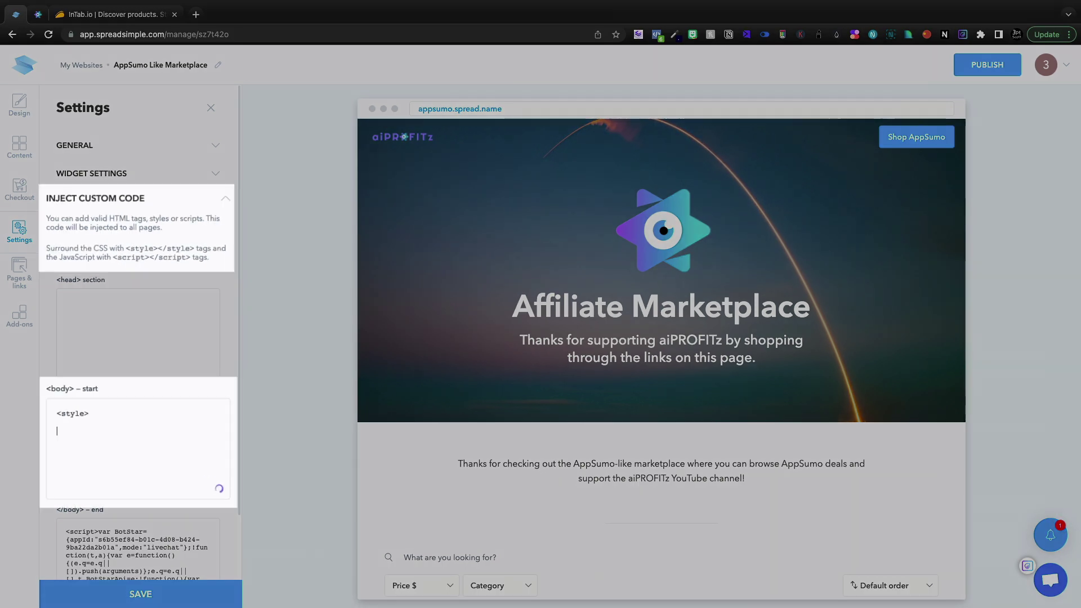
{"action": "type", "text": "M/"}
{"action": "type", "text": "e"}
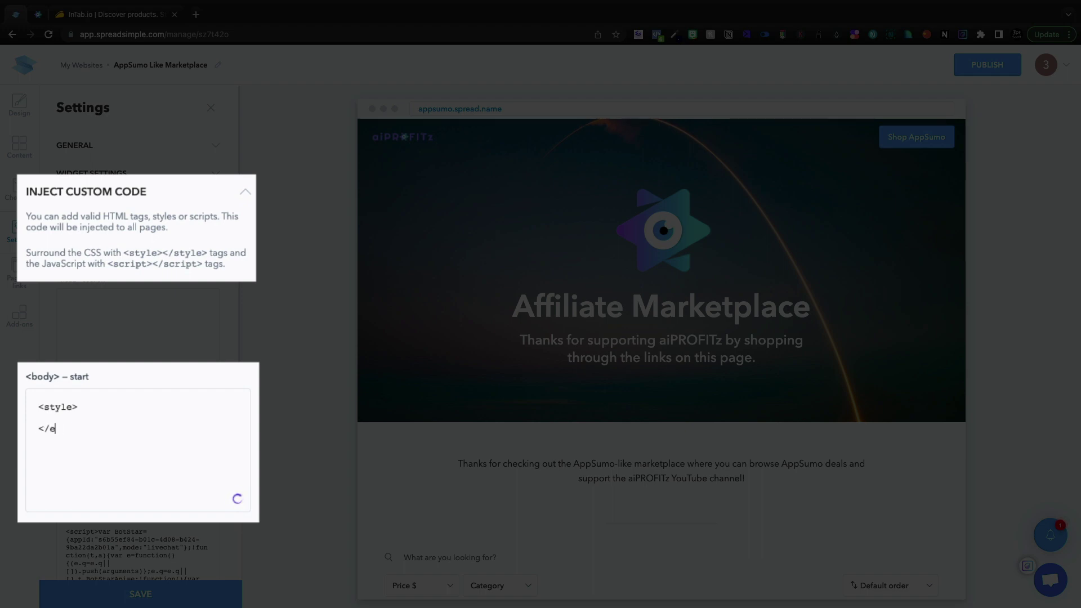
{"action": "key", "text": "BackSpace"}
{"action": "type", "text": "style>"}
Paste the copied heading CSS between the style tags and save the custom code.
{"action": "left_click", "coordinate": [38, 417]}
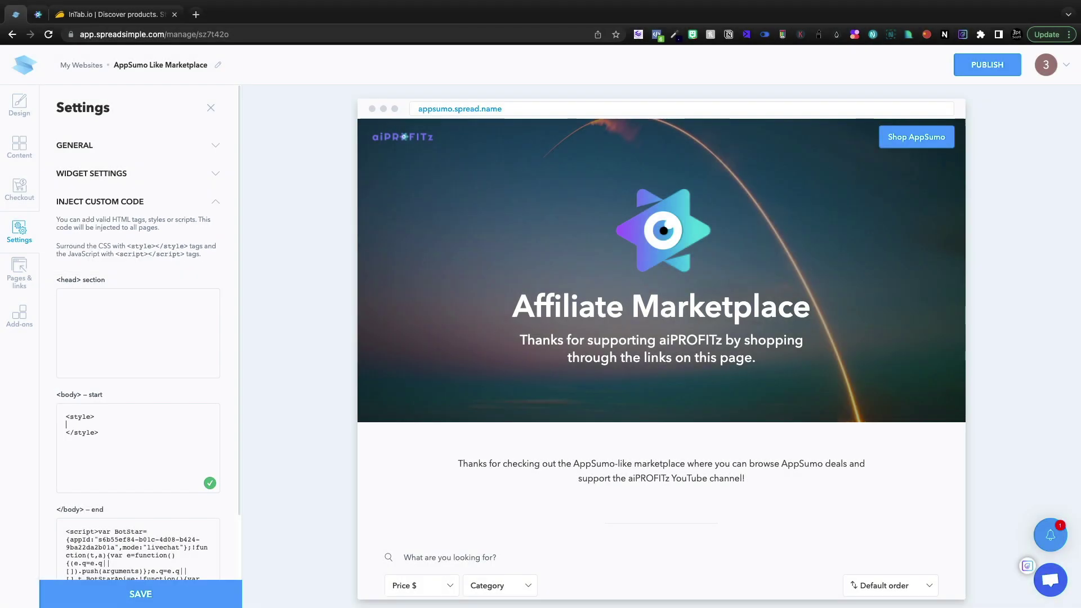
{"action": "key", "text": "ctrl+v"}
{"action": "left_click", "coordinate": [118, 589]}
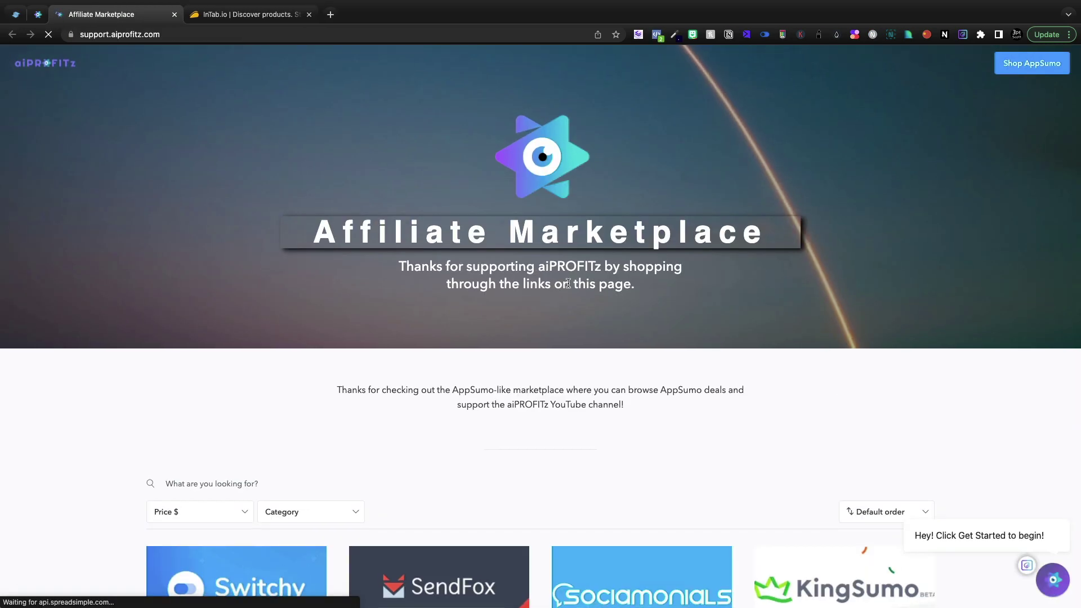
Turn on the InTab overlay on the marketplace, then return from the Audiit product page.
{"action": "scroll", "coordinate": [567, 283], "scroll_direction": "down", "scroll_amount": 15}
{"action": "scroll", "coordinate": [568, 286], "scroll_direction": "up", "scroll_amount": 15}
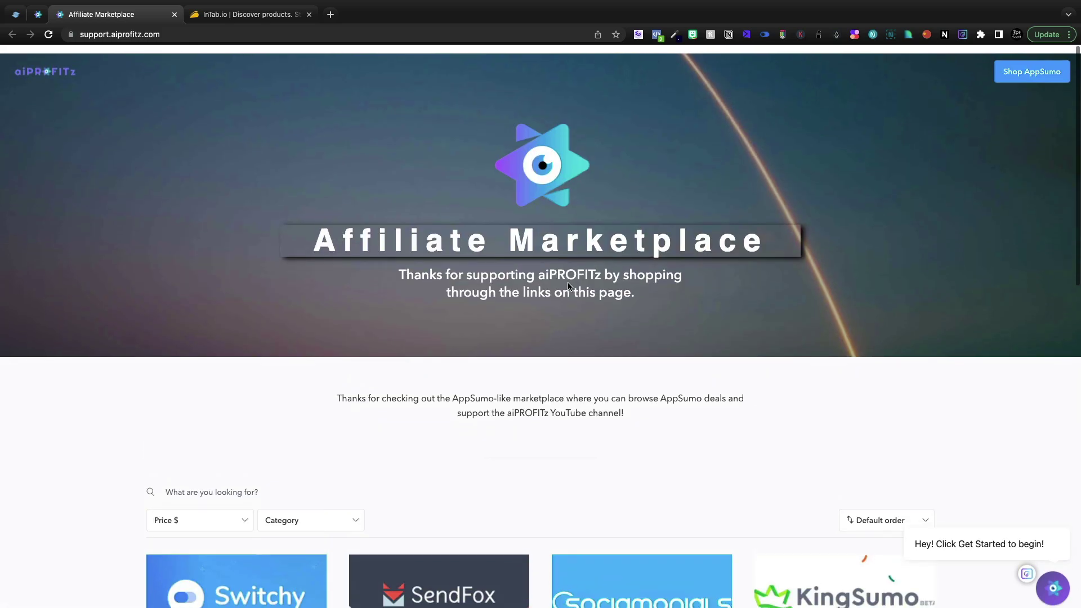
{"action": "scroll", "coordinate": [567, 286], "scroll_direction": "down", "scroll_amount": 8}
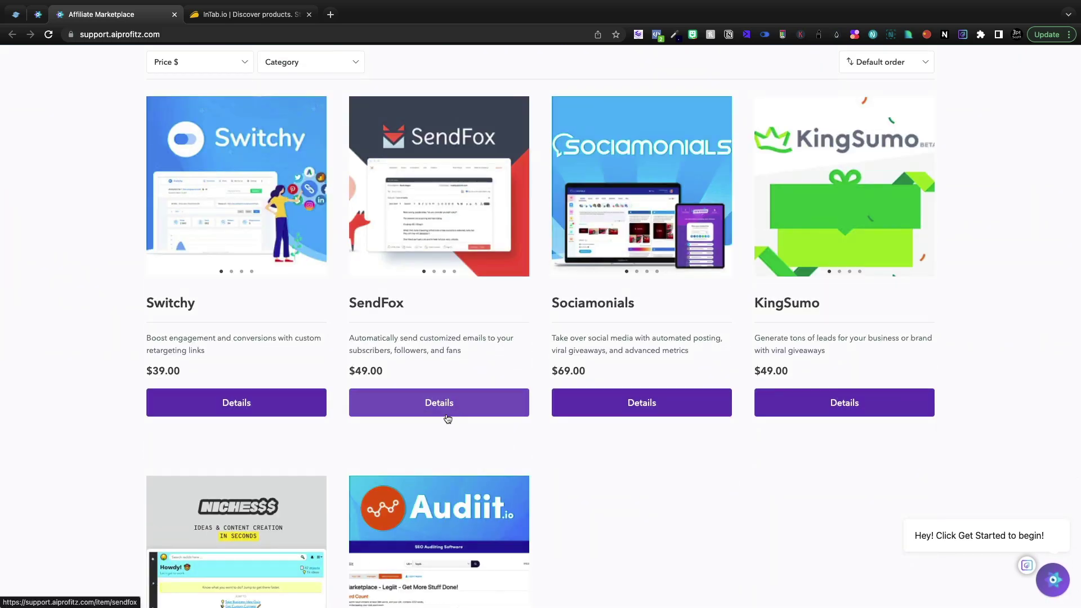
{"action": "left_click", "coordinate": [945, 34]}
{"action": "scroll", "coordinate": [456, 394], "scroll_direction": "down", "scroll_amount": 5}
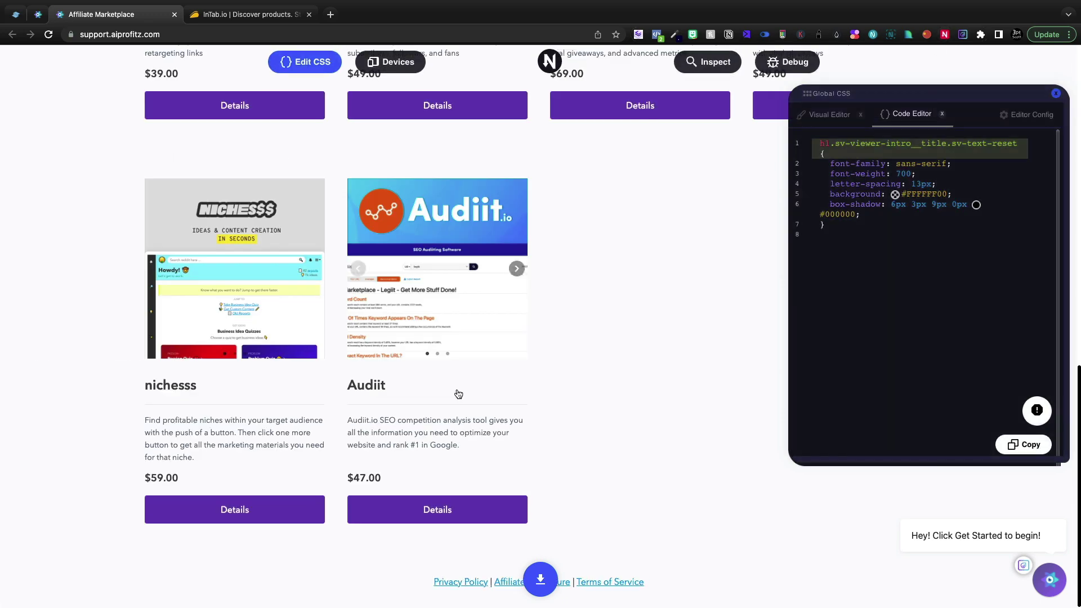
{"action": "left_click", "coordinate": [423, 504]}
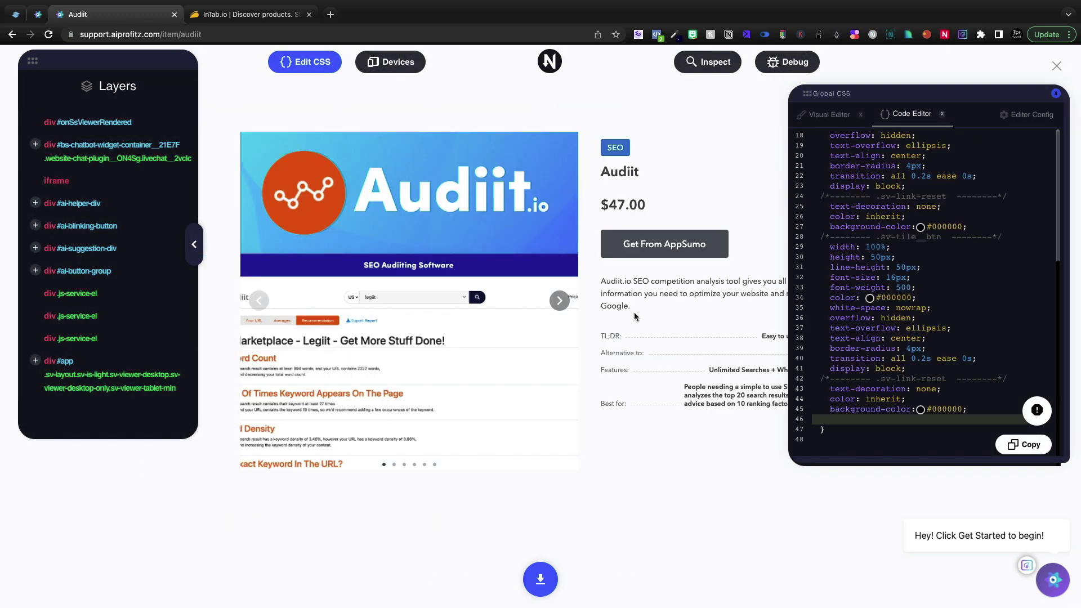
{"action": "left_click", "coordinate": [12, 34]}
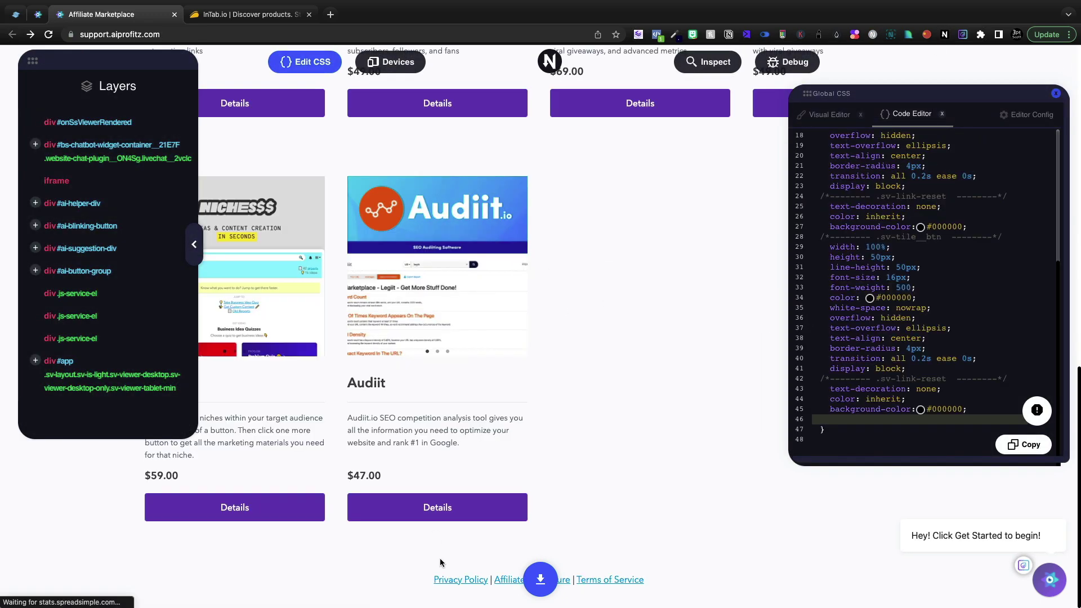
Disable Code Editor, target the Details button (a.sv-tile__btn.sv-link-reset.is-primary), and enable all Inspect options.
{"action": "mouse_move", "coordinate": [311, 72]}
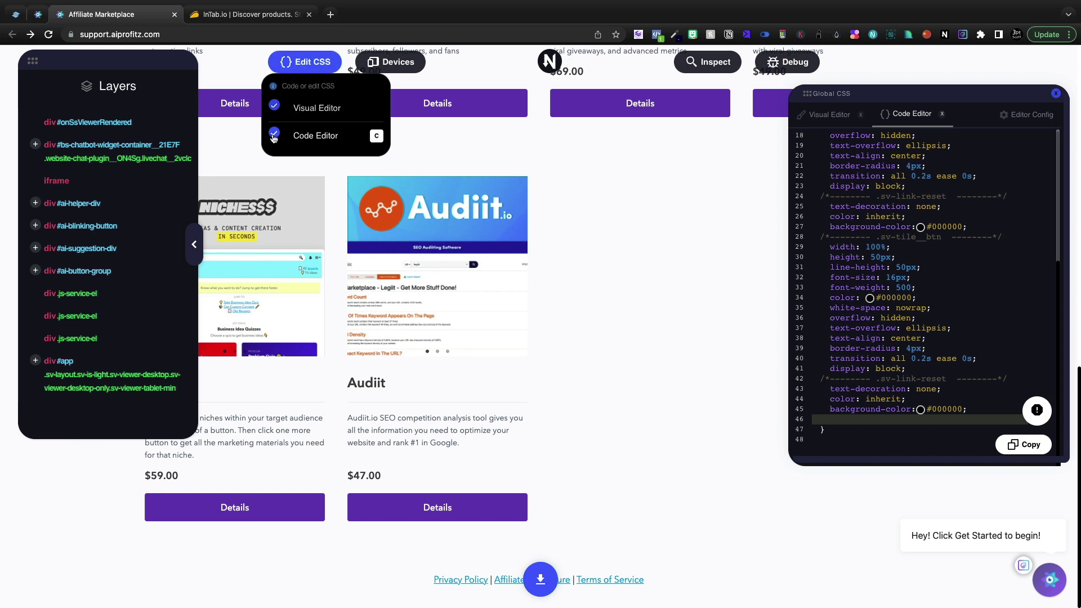
{"action": "left_click", "coordinate": [377, 129]}
{"action": "left_click", "coordinate": [434, 507]}
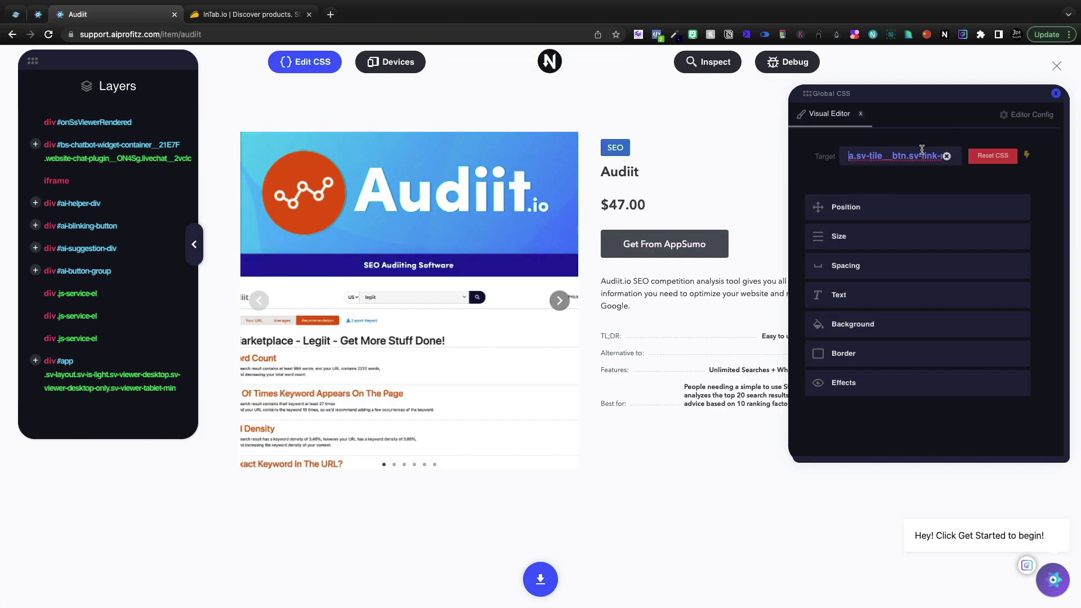
{"action": "left_click_drag", "start_coordinate": [865, 153], "coordinate": [840, 152]}
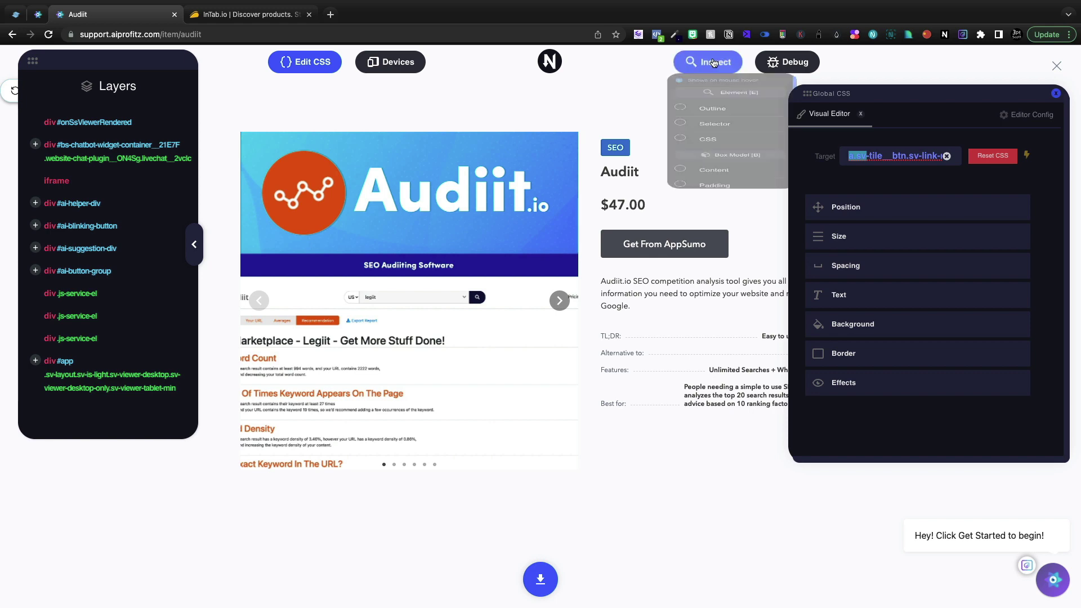
{"action": "left_click", "coordinate": [12, 35]}
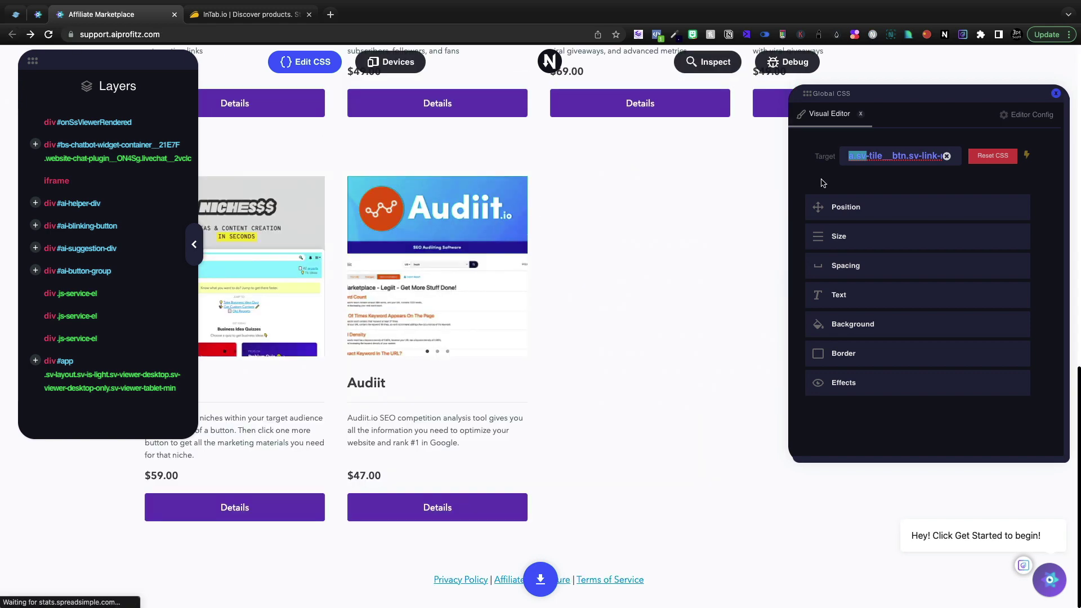
{"action": "left_click", "coordinate": [708, 62]}
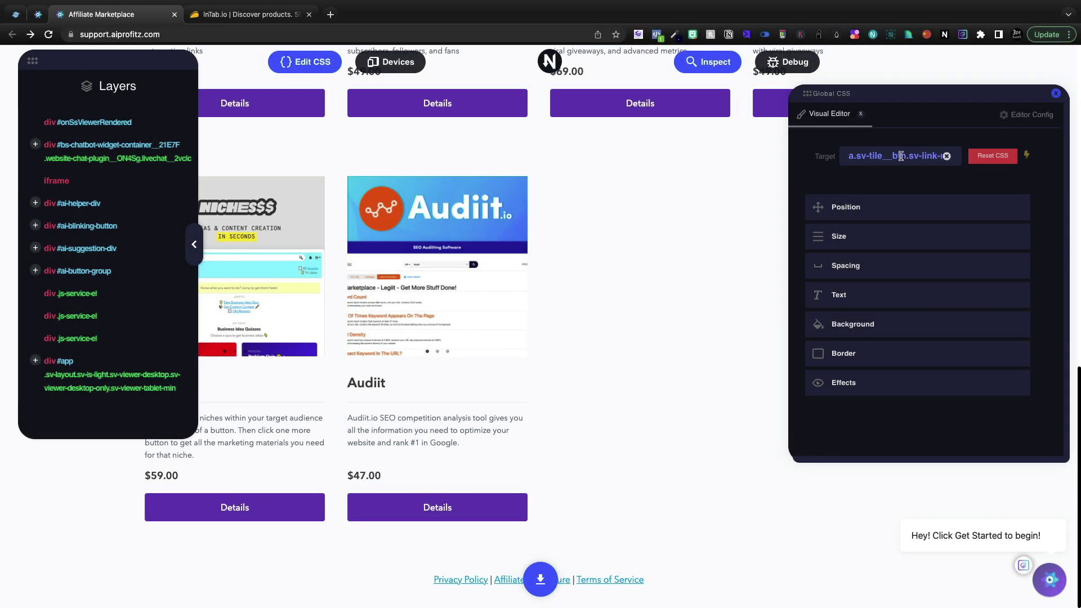
Give the Details buttons a 5 px X/Y-offset shadow in semi-transparent purple #48238B94.
{"action": "left_click", "coordinate": [851, 383]}
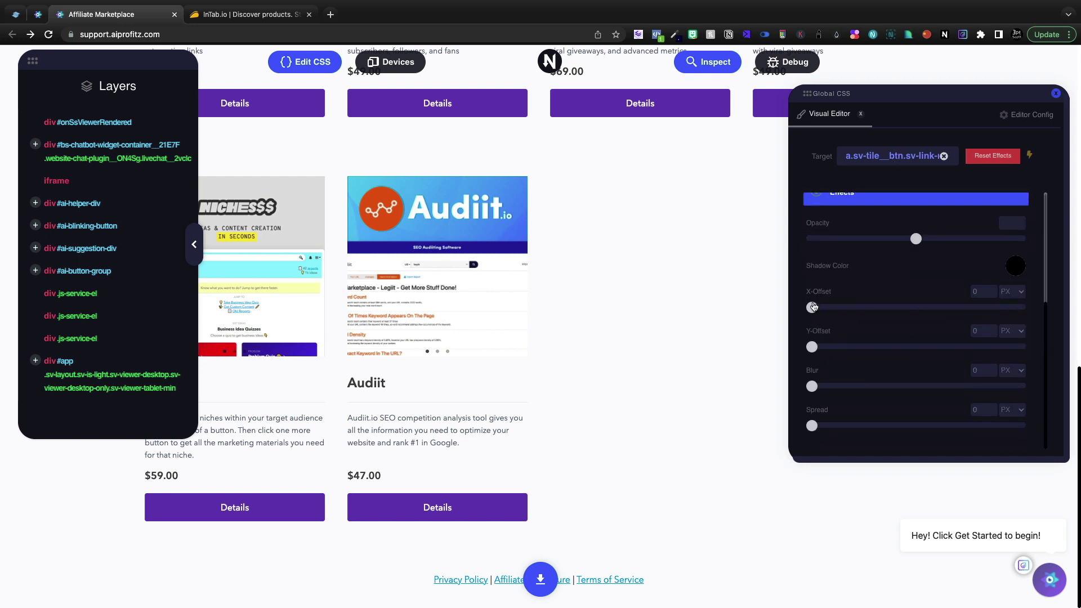
{"action": "left_click_drag", "start_coordinate": [812, 309], "coordinate": [823, 311]}
{"action": "left_click_drag", "start_coordinate": [812, 347], "coordinate": [833, 388]}
{"action": "left_click", "coordinate": [1014, 268]}
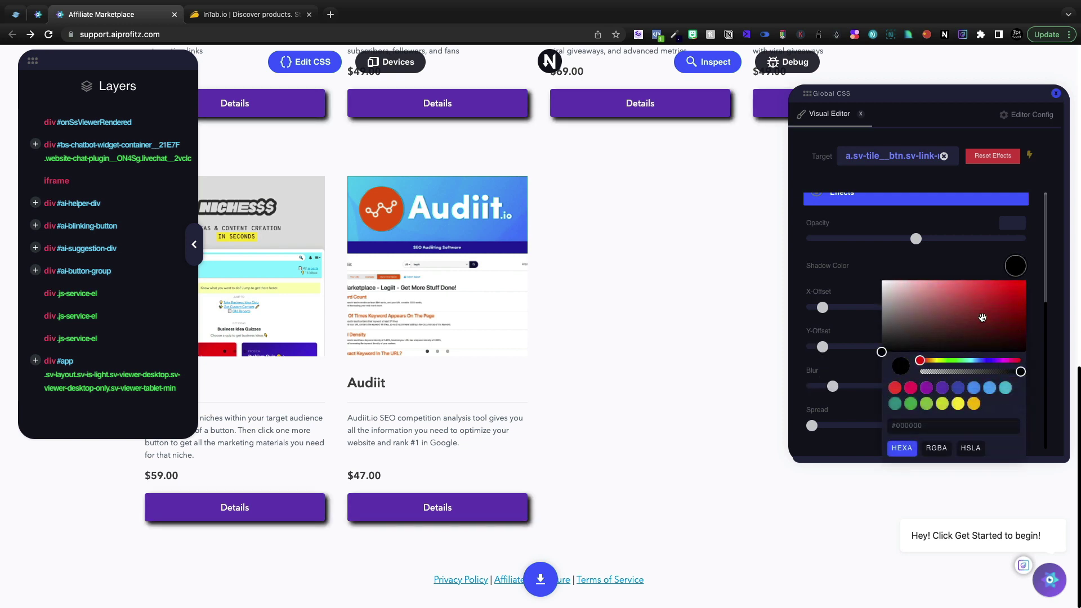
{"action": "left_click", "coordinate": [958, 404]}
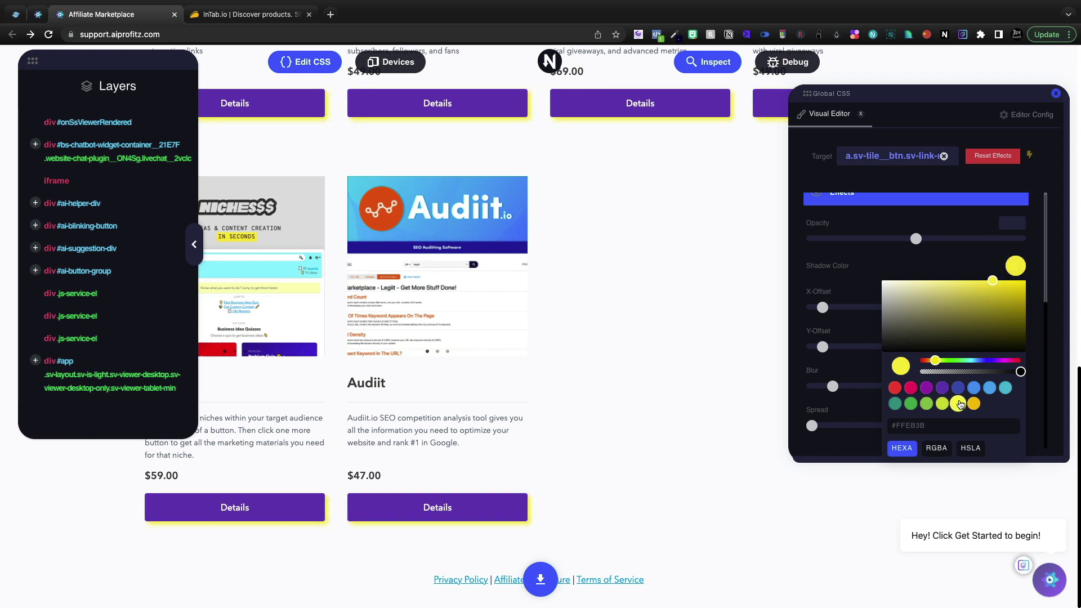
{"action": "left_click", "coordinate": [970, 388]}
{"action": "left_click", "coordinate": [957, 388]}
{"action": "left_click", "coordinate": [990, 313]}
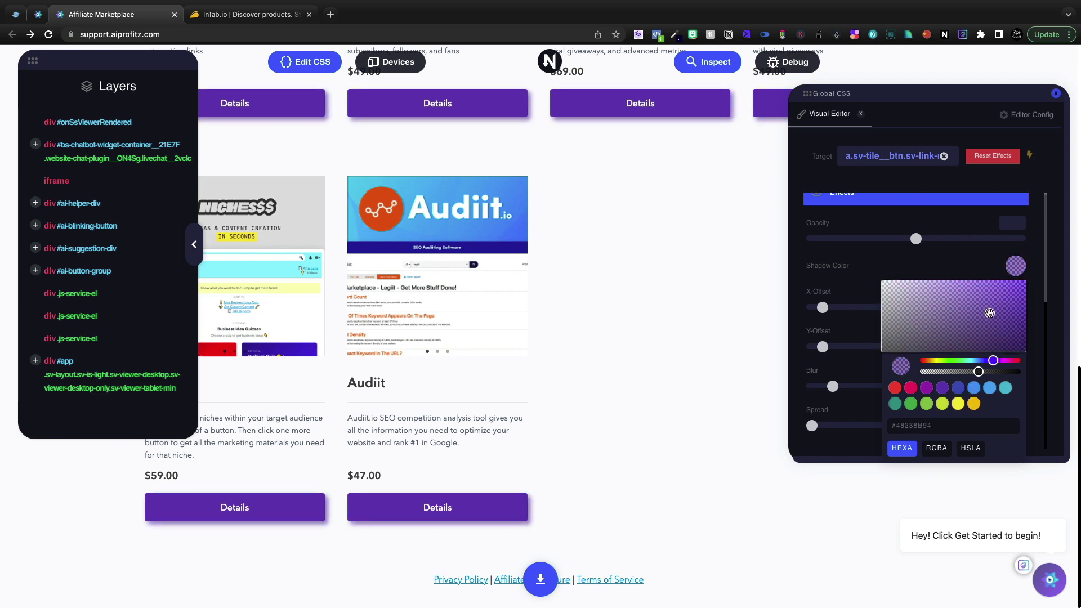
Switch Edit CSS back to Code Editor and select all the generated button CSS.
{"action": "scroll", "coordinate": [899, 468], "scroll_direction": "up", "scroll_amount": 5}
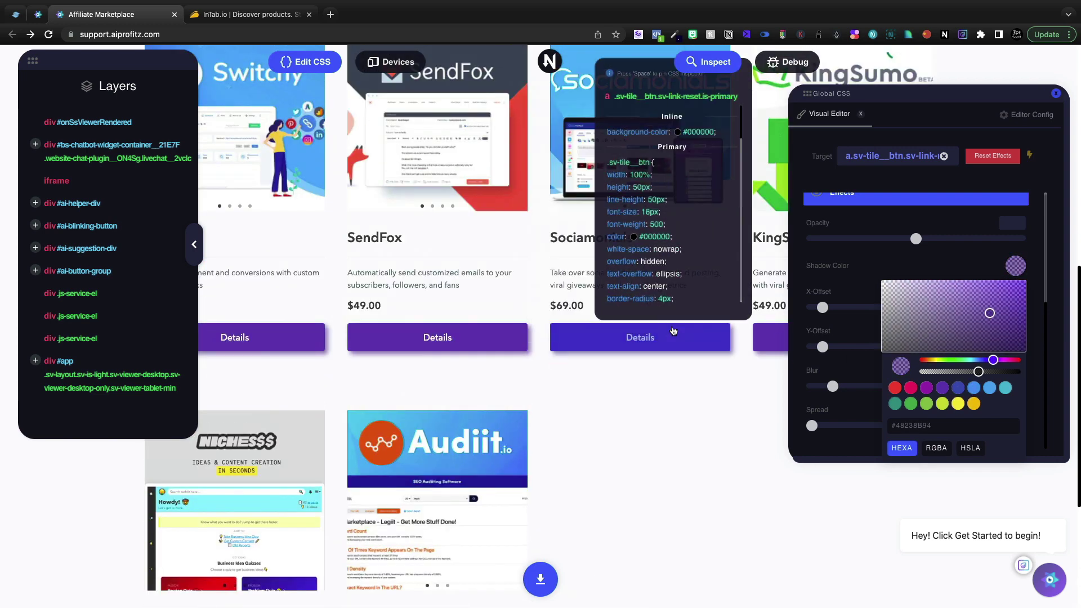
{"action": "scroll", "coordinate": [924, 245], "scroll_direction": "up", "scroll_amount": 3}
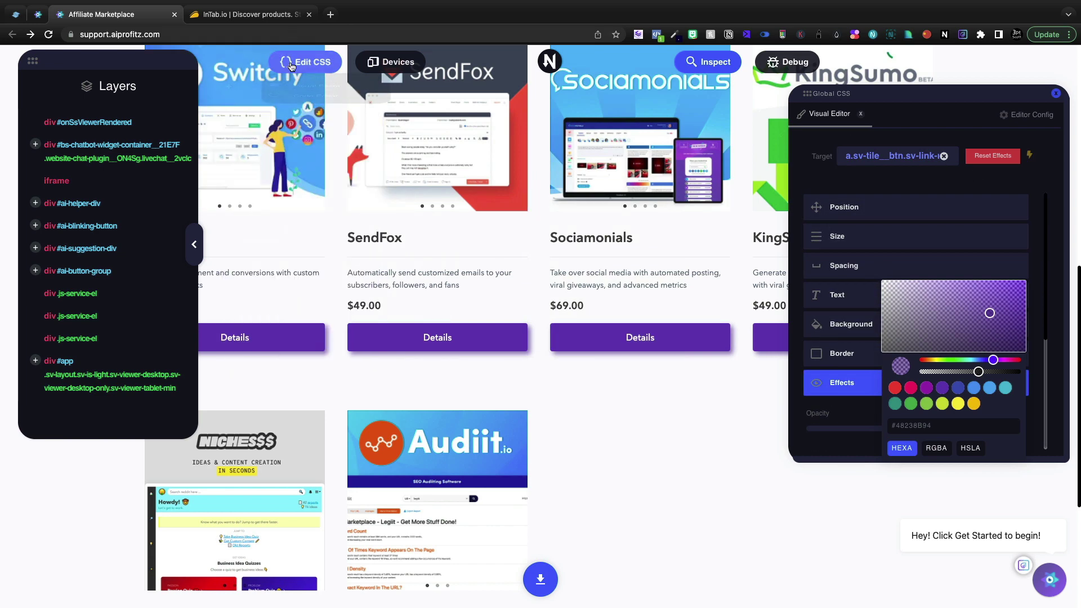
{"action": "left_click", "coordinate": [305, 62]}
{"action": "left_click", "coordinate": [302, 136]}
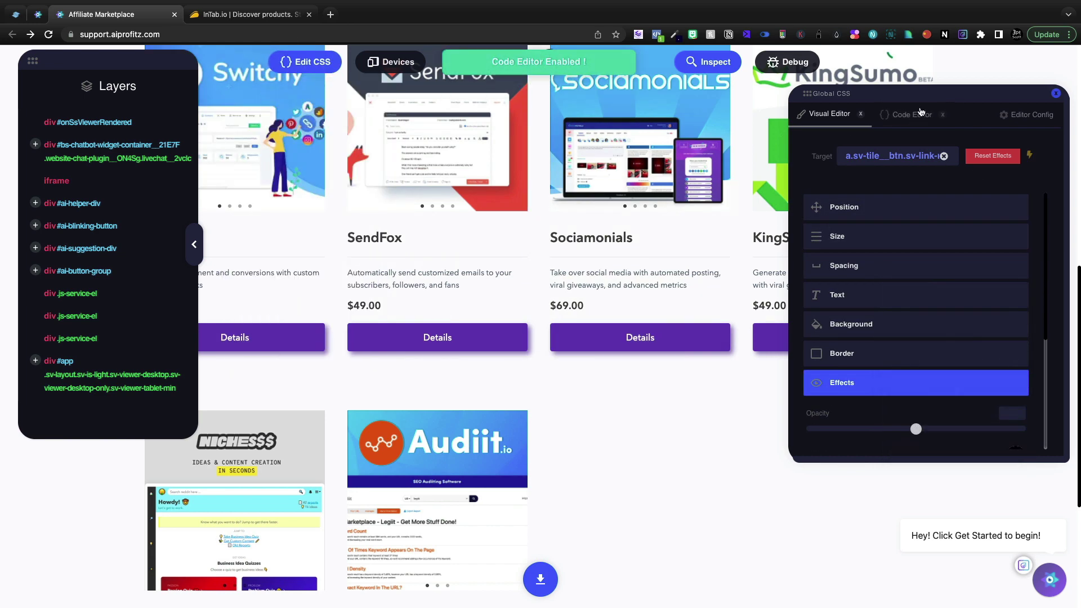
{"action": "scroll", "coordinate": [939, 311], "scroll_direction": "up", "scroll_amount": 3}
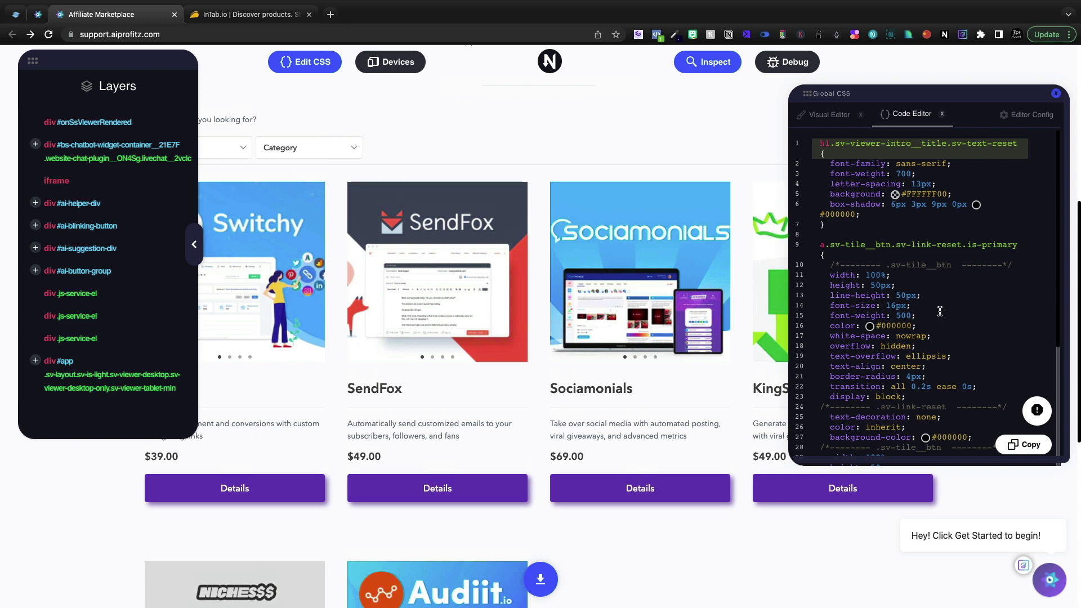
{"action": "scroll", "coordinate": [573, 170], "scroll_direction": "up", "scroll_amount": 6}
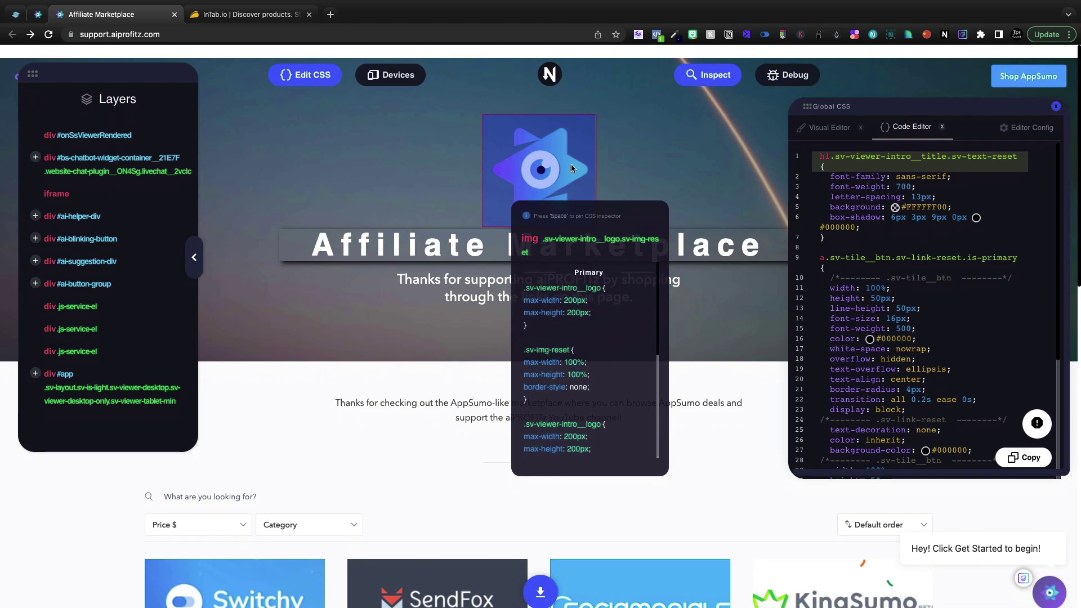
{"action": "scroll", "coordinate": [901, 219], "scroll_direction": "down", "scroll_amount": 3}
{"action": "key", "text": "ctrl+a"}
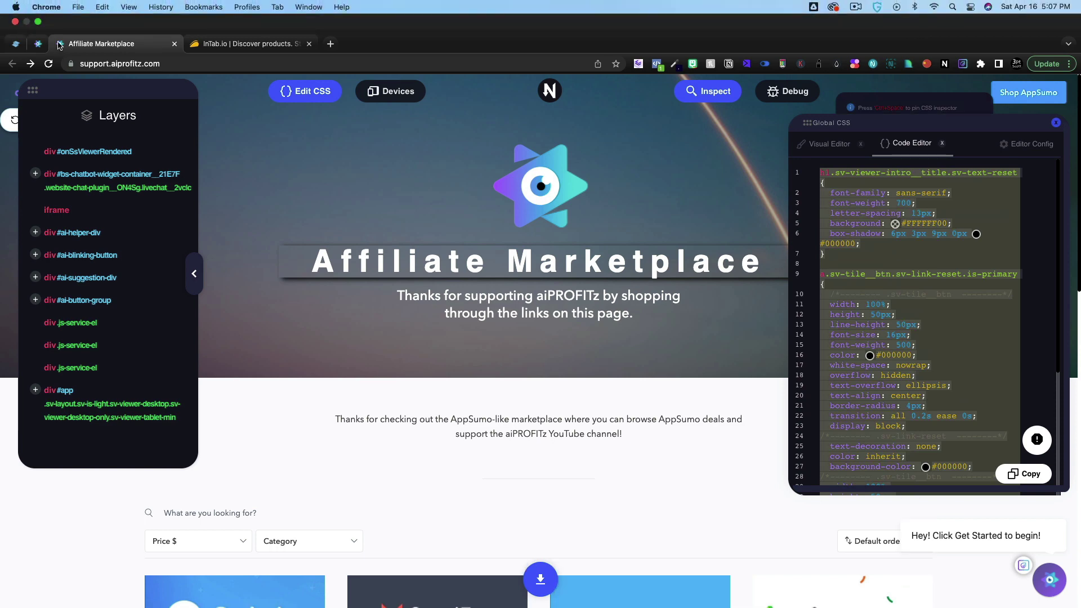
Replace the body-start custom CSS with the new Details button shadow CSS and save.
{"action": "left_click", "coordinate": [16, 14]}
{"action": "left_click", "coordinate": [91, 451]}
{"action": "scroll", "coordinate": [91, 450], "scroll_direction": "down", "scroll_amount": 2}
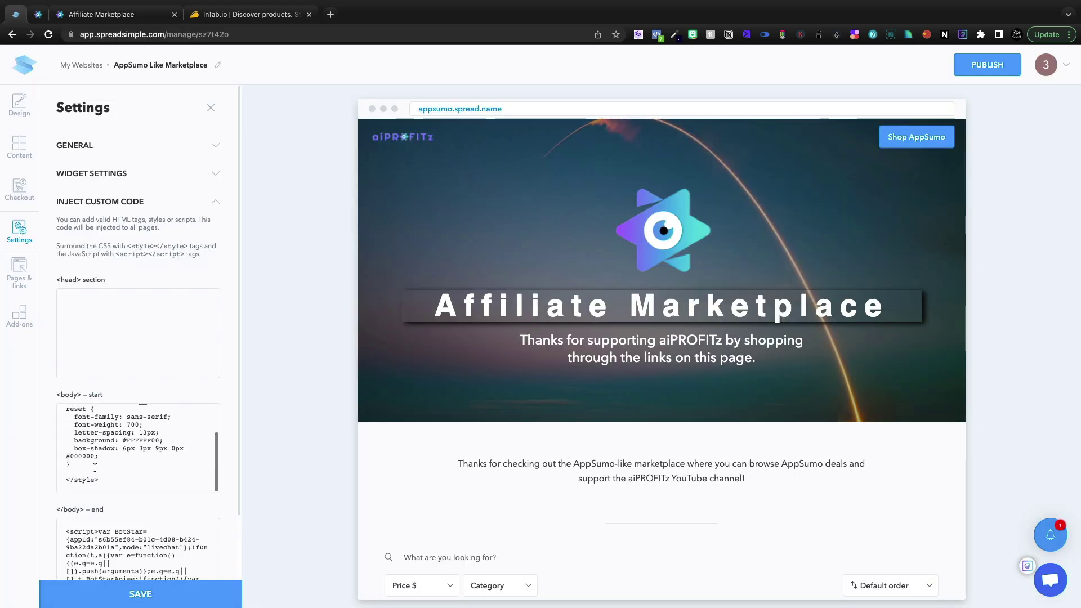
{"action": "left_click_drag", "start_coordinate": [96, 473], "coordinate": [79, 419]}
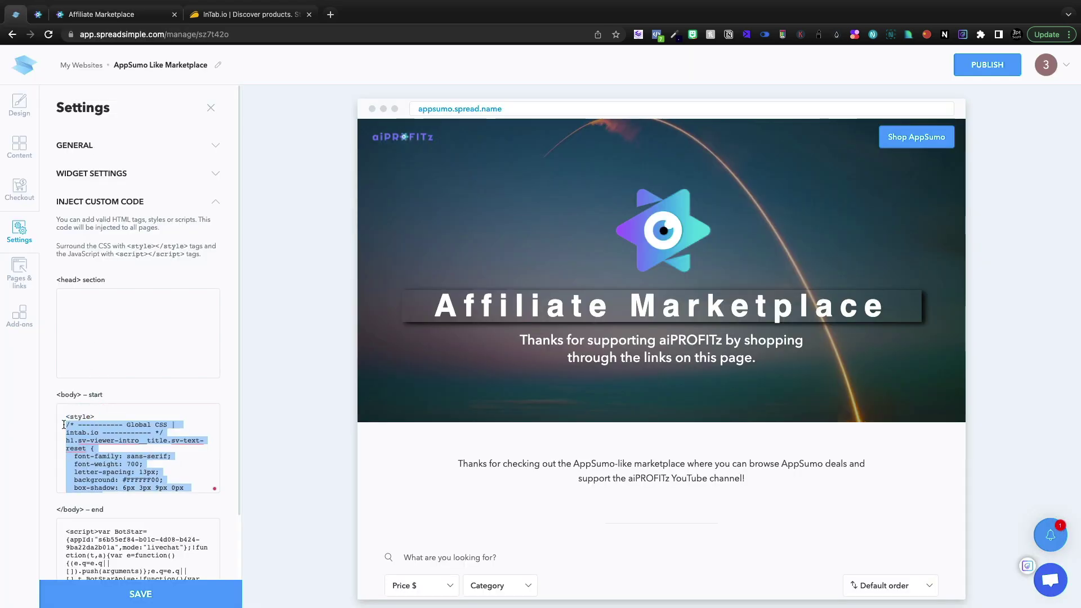
{"action": "key", "text": "ctrl+v"}
{"action": "left_click", "coordinate": [120, 593]}
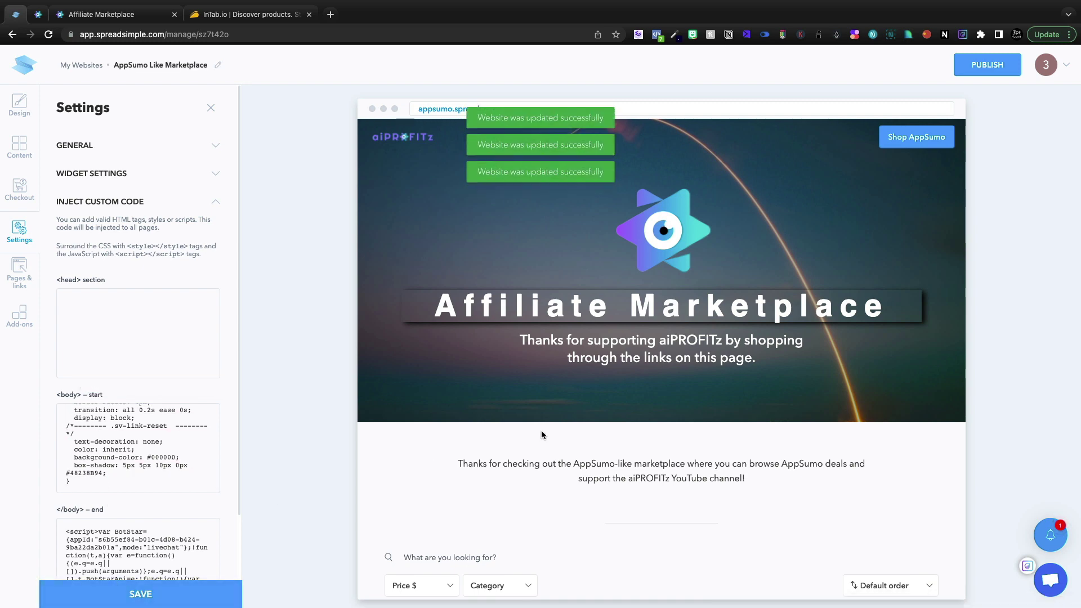
{"action": "scroll", "coordinate": [541, 430], "scroll_direction": "down", "scroll_amount": 15}
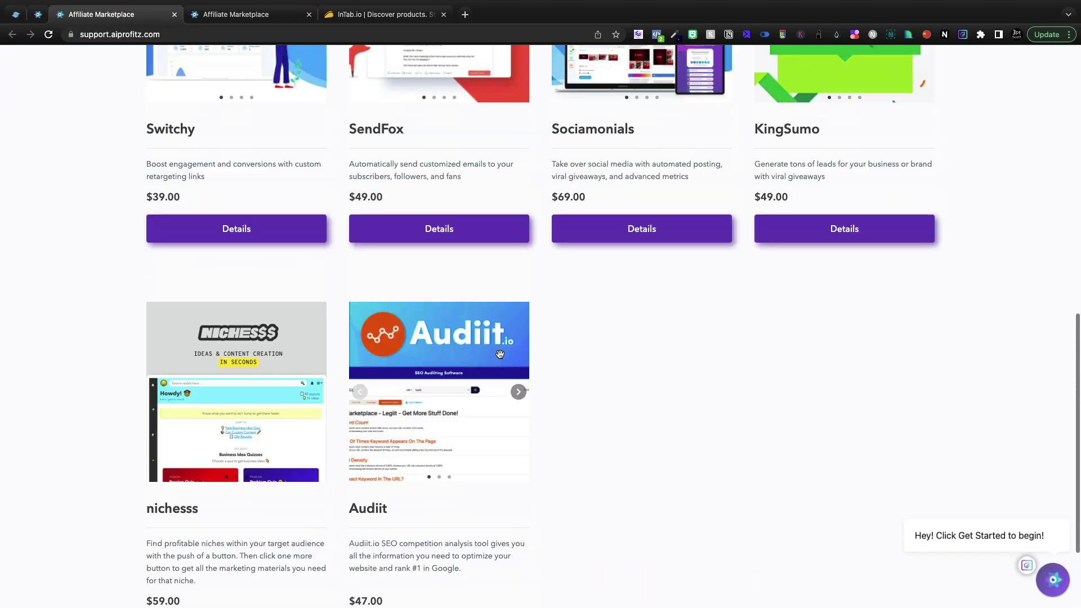
{"action": "scroll", "coordinate": [499, 358], "scroll_direction": "down", "scroll_amount": 12}
Close both Affiliate Marketplace tabs and the published notice, returning to the InTab.io AppSumo tab.
{"action": "scroll", "coordinate": [499, 353], "scroll_direction": "up", "scroll_amount": 15}
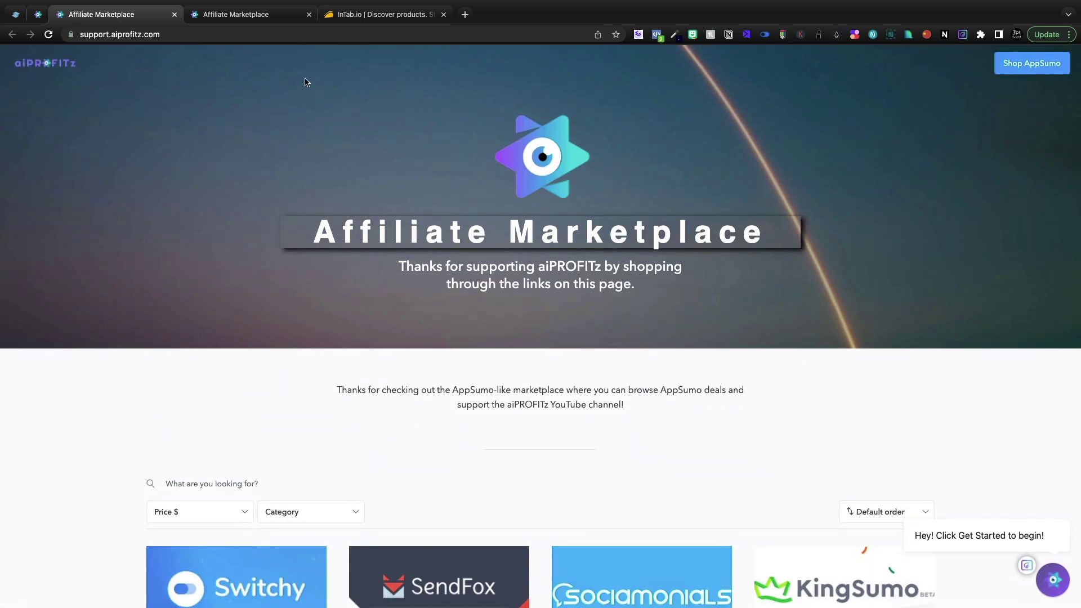
{"action": "left_click", "coordinate": [175, 14]}
{"action": "left_click", "coordinate": [174, 14]}
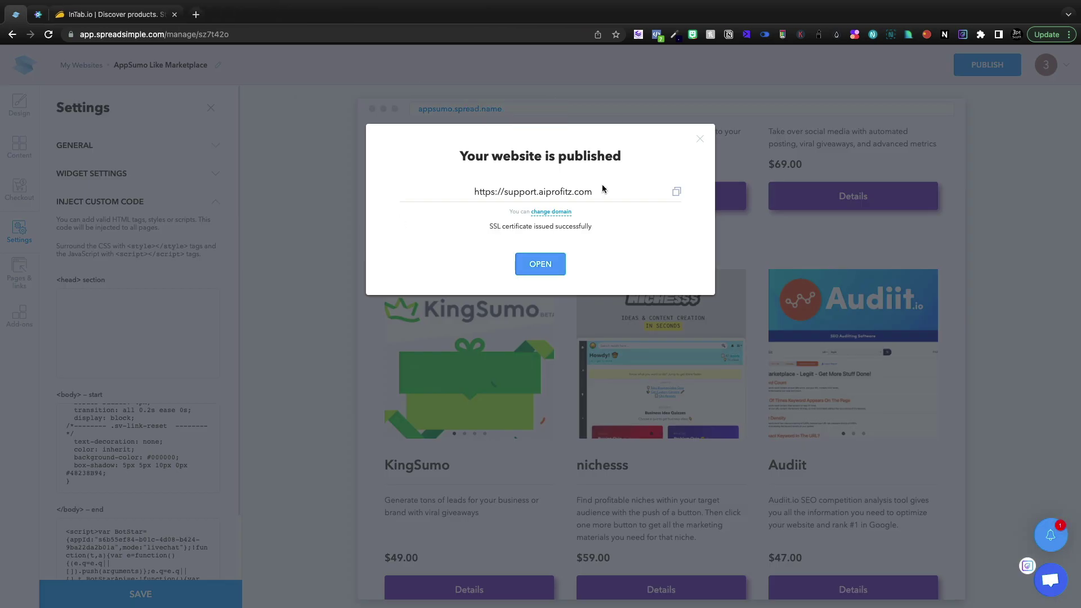
{"action": "left_click", "coordinate": [698, 137]}
{"action": "left_click", "coordinate": [72, 20]}
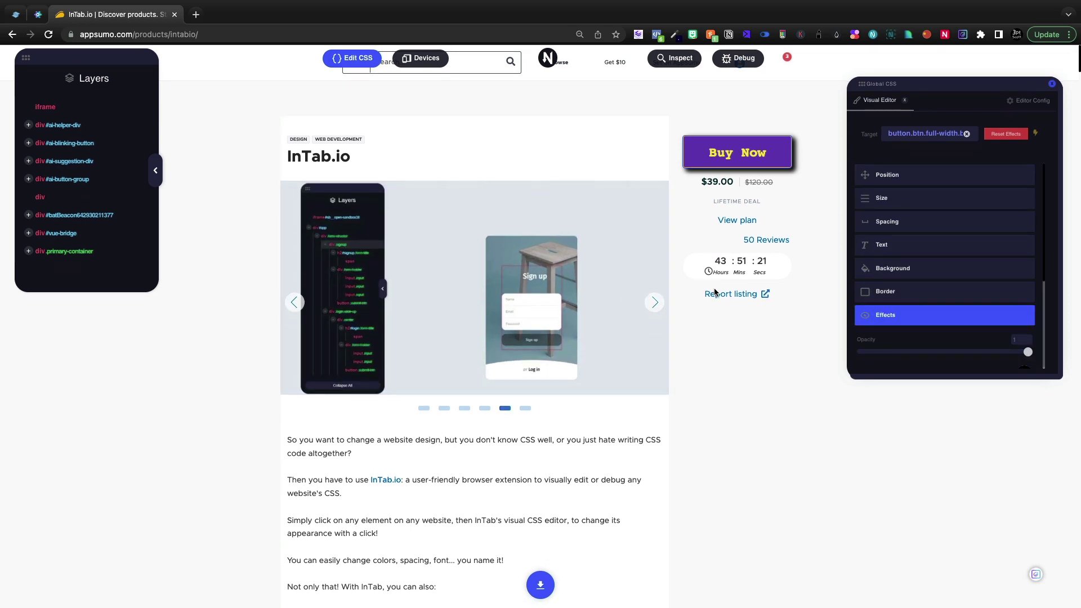
{"action": "scroll", "coordinate": [709, 238], "scroll_direction": "up", "scroll_amount": 2}
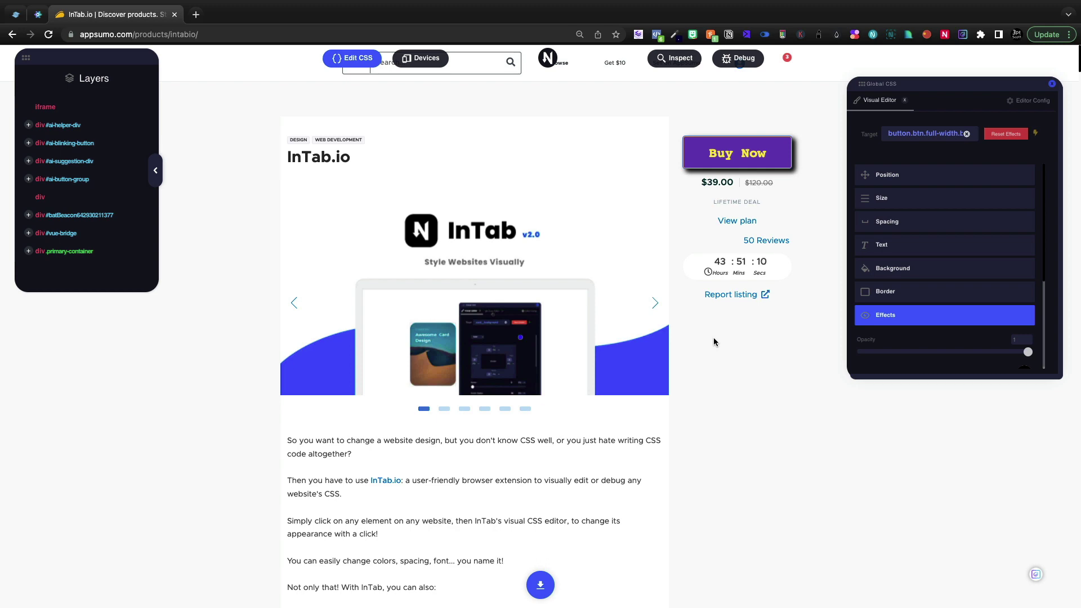
{"action": "scroll", "coordinate": [714, 341], "scroll_direction": "down", "scroll_amount": 6}
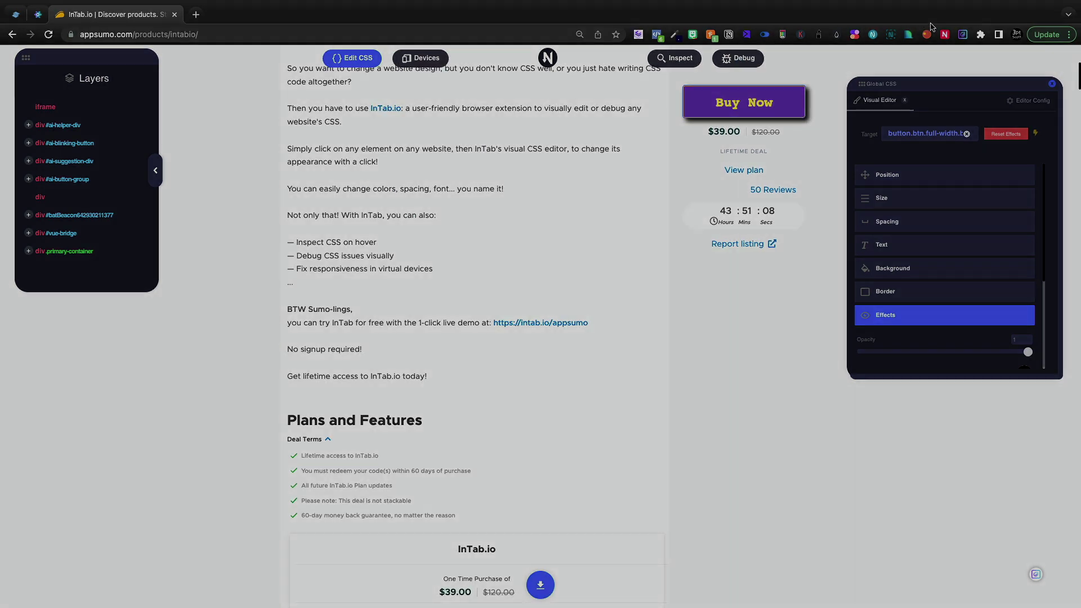